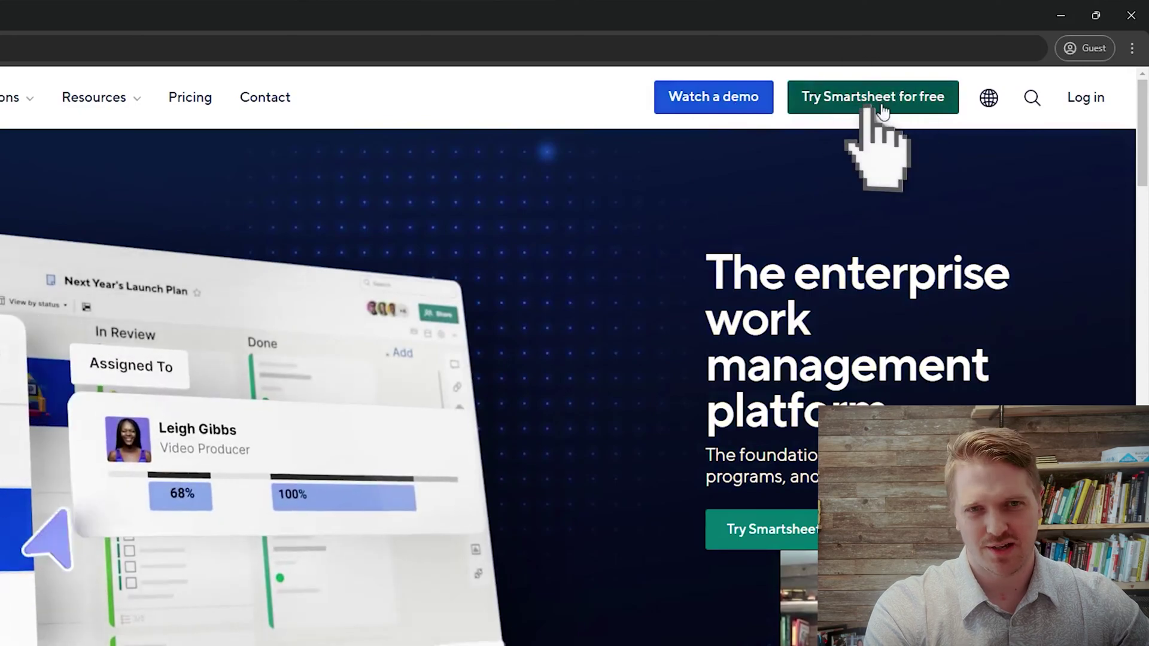
Step: Start the free Smartsheet trial sign-up and select the work email field
click(883, 111)
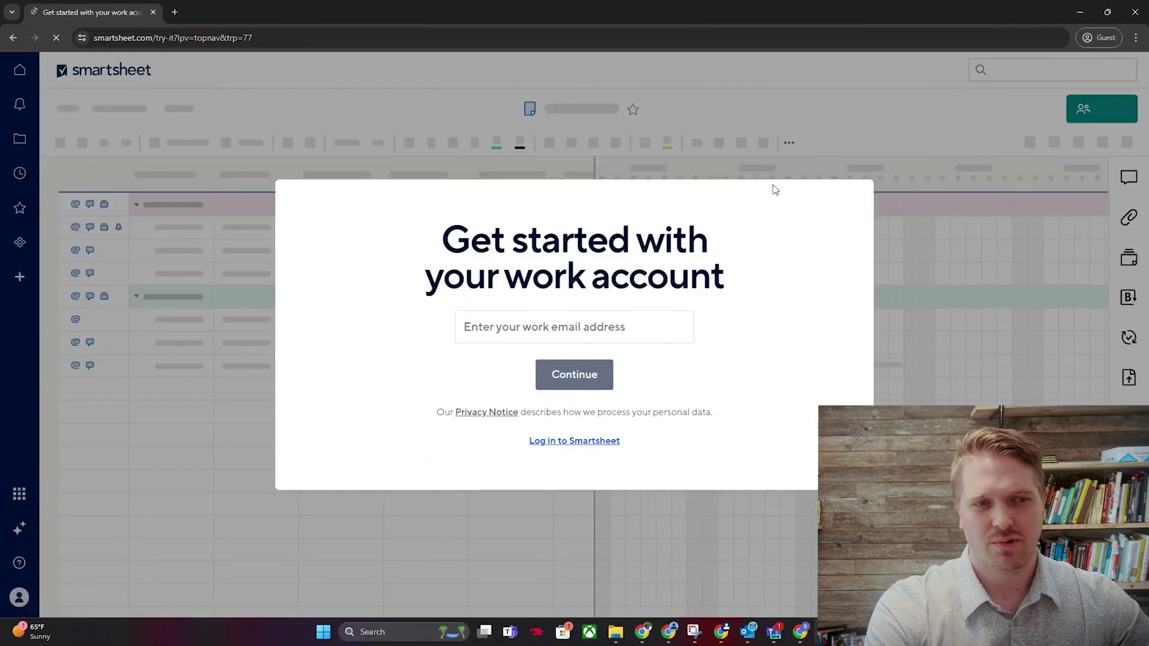
click(557, 316)
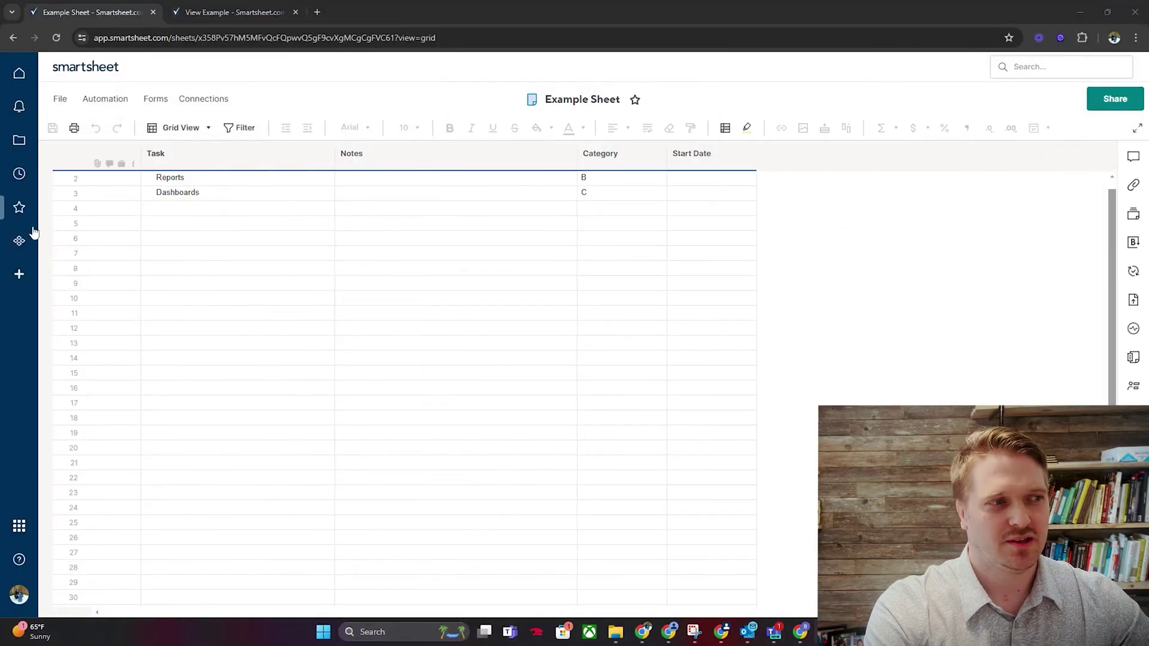
click(18, 277)
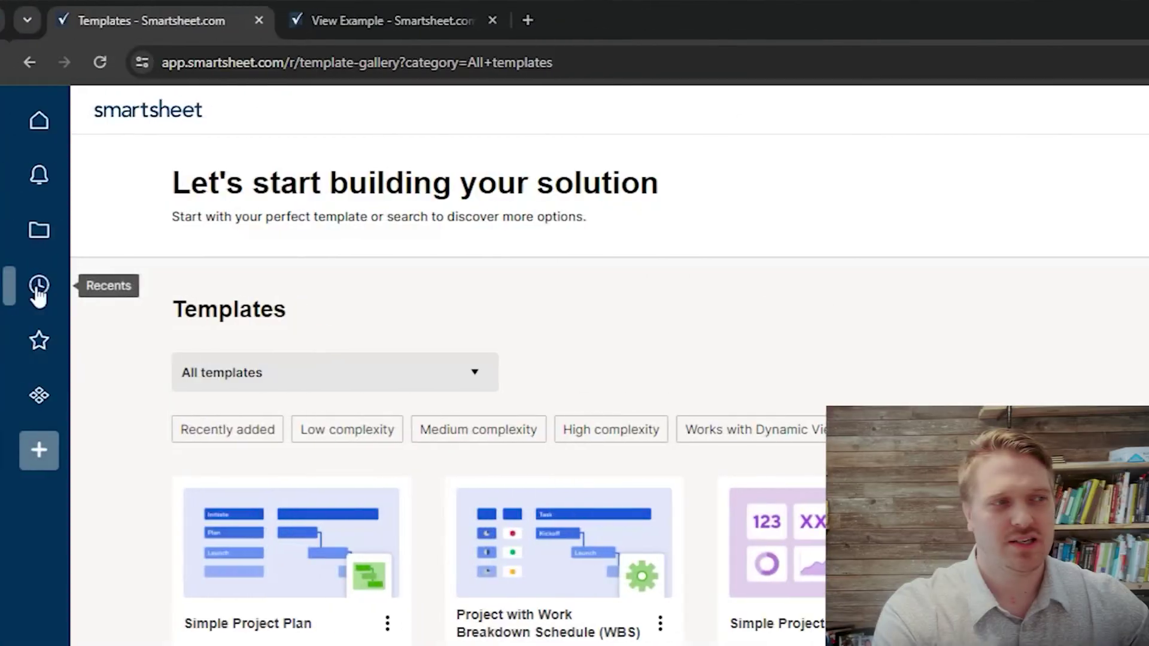
click(31, 285)
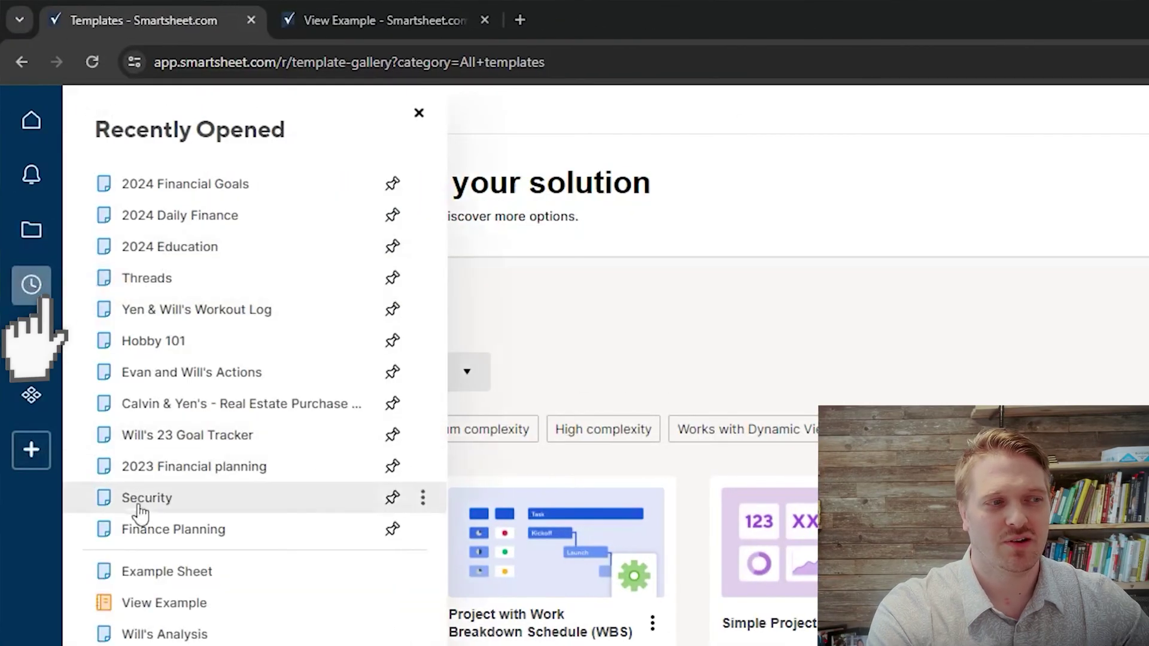
click(173, 579)
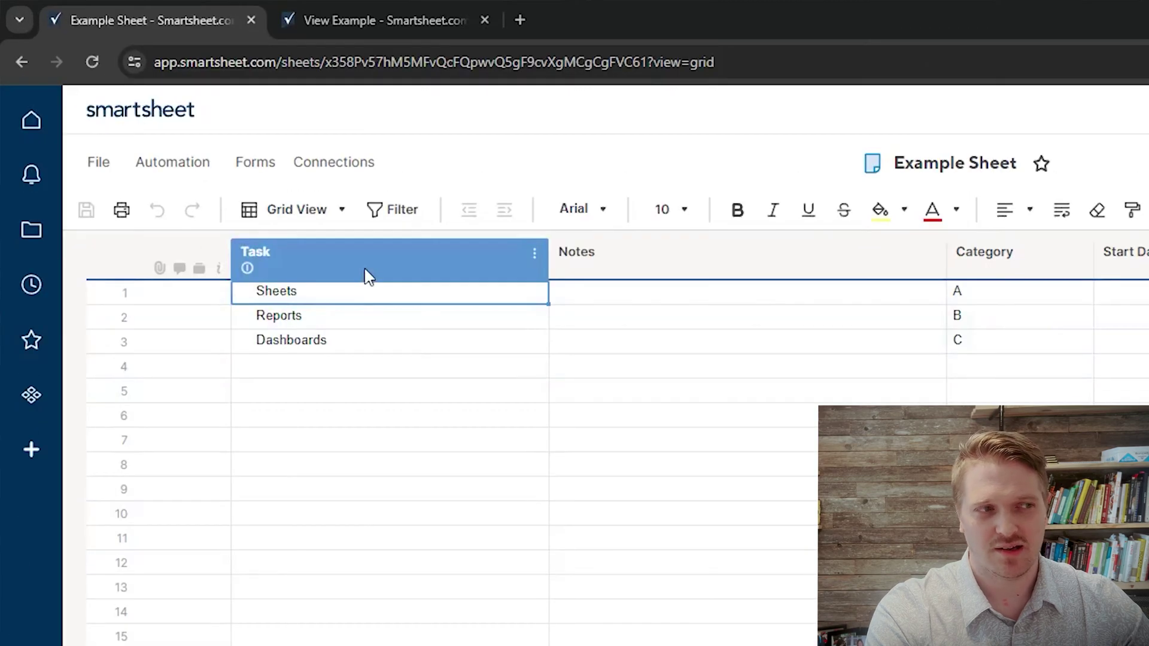
right_click(368, 277)
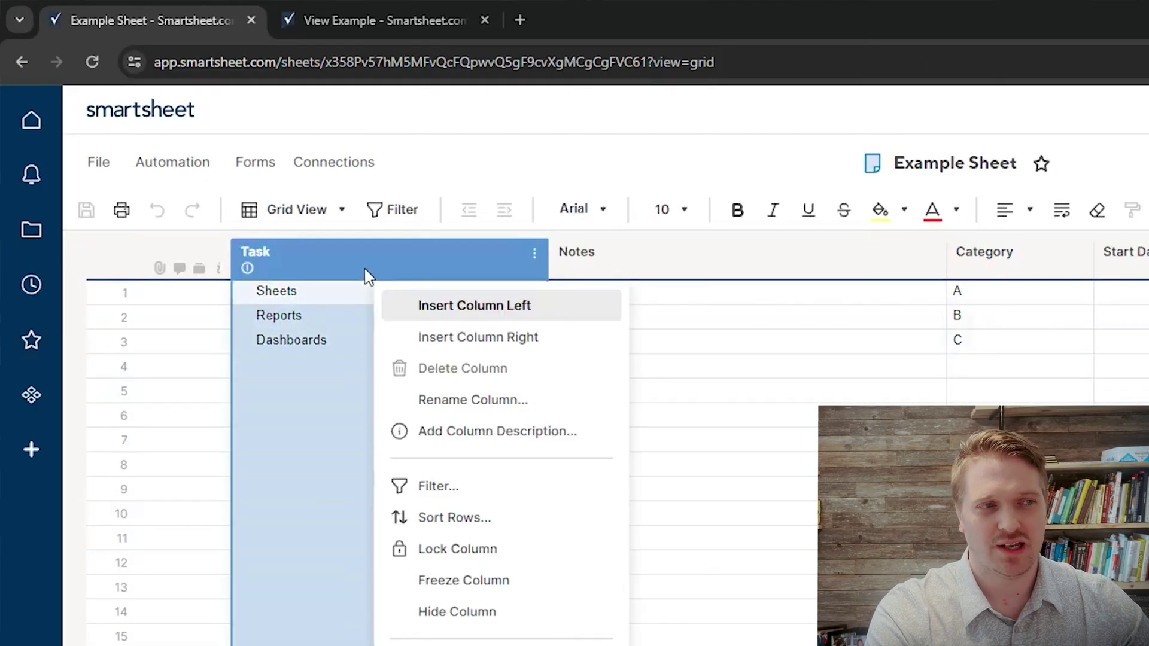
click(523, 401)
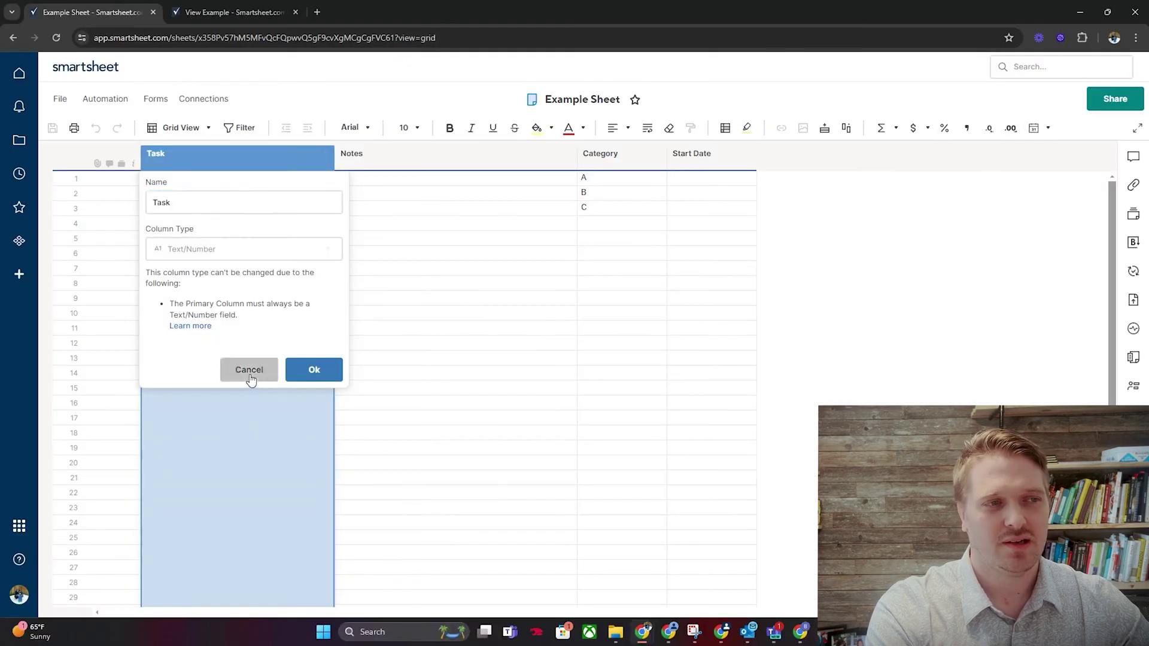
click(412, 612)
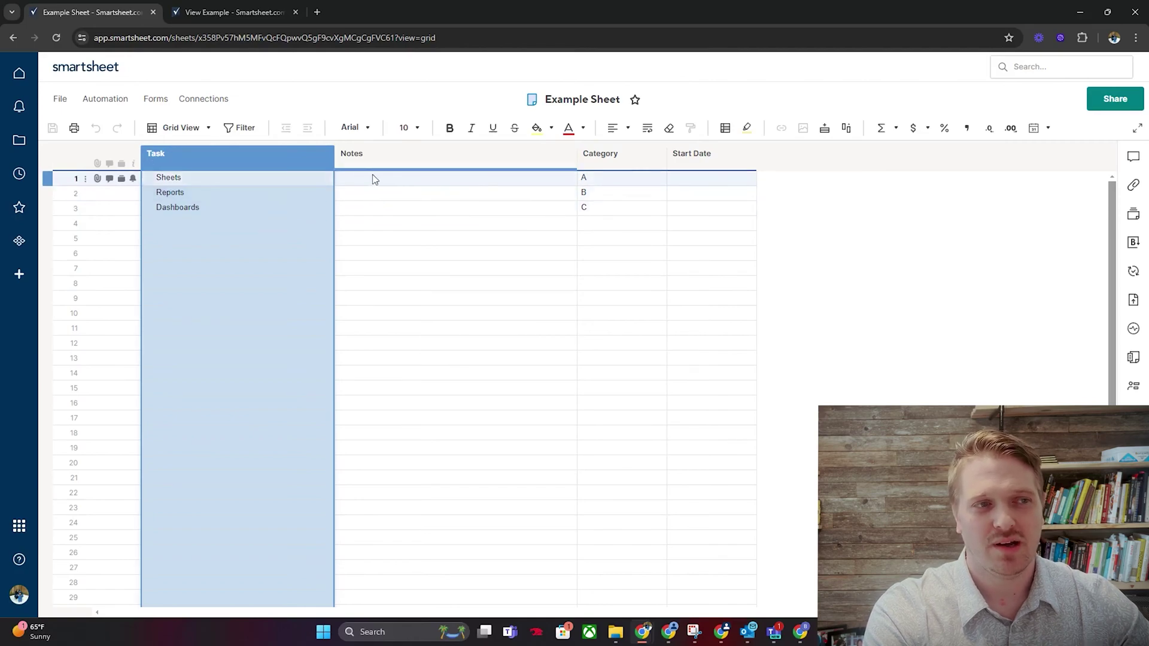
click(359, 154)
click(605, 154)
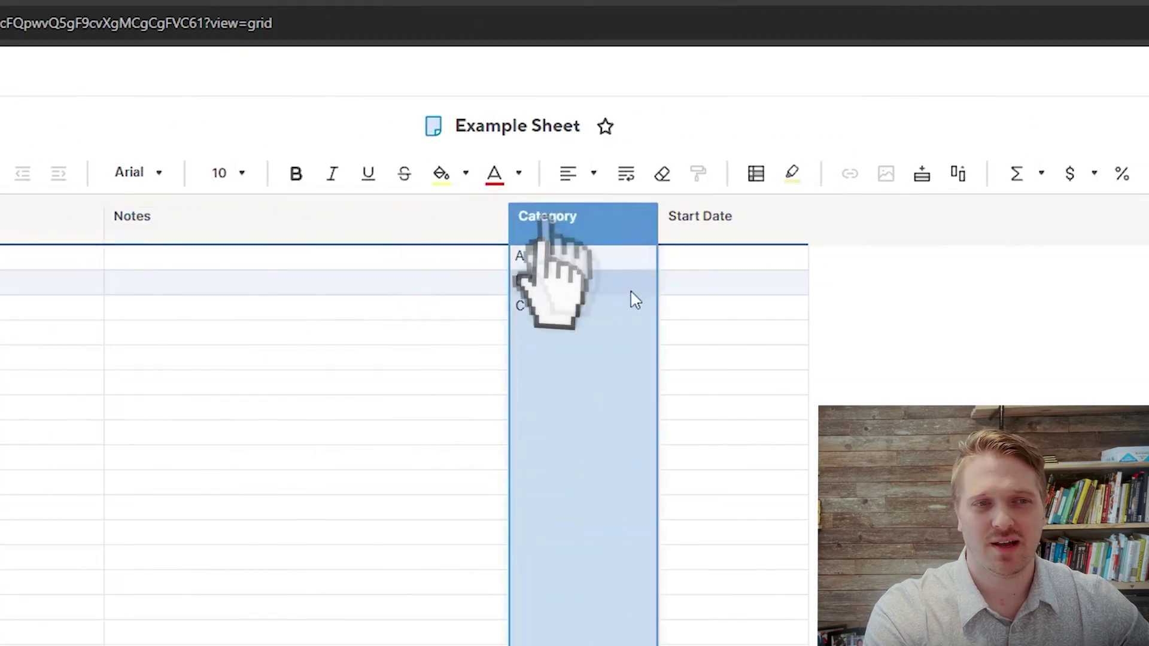
click(646, 258)
click(646, 259)
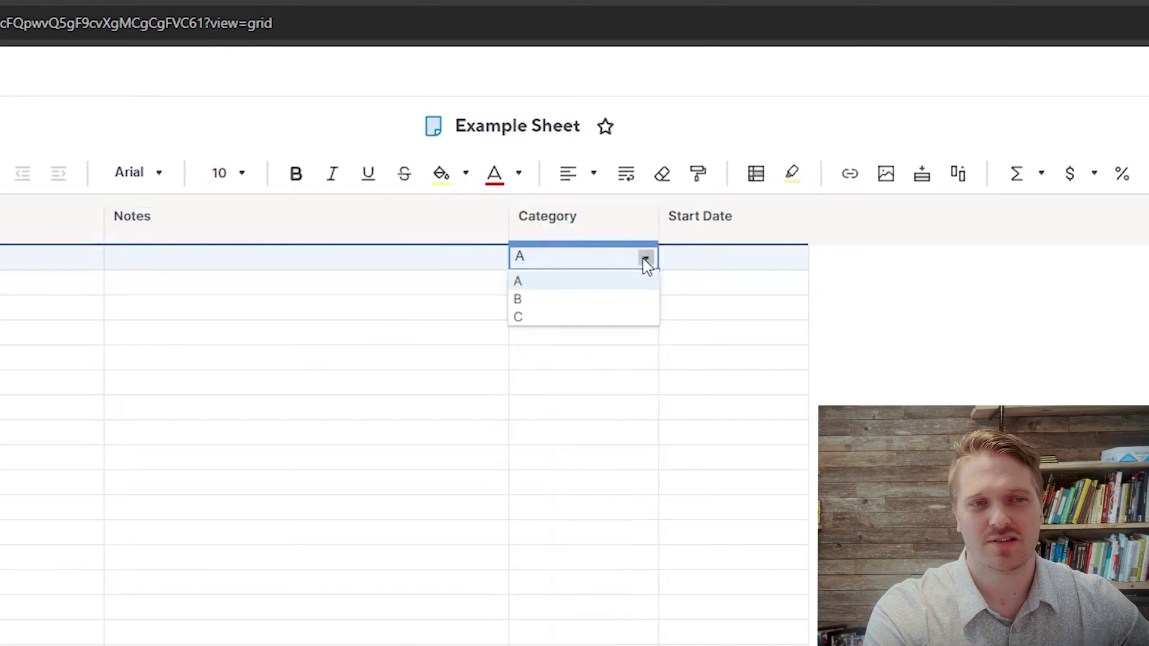
click(603, 231)
right_click(604, 231)
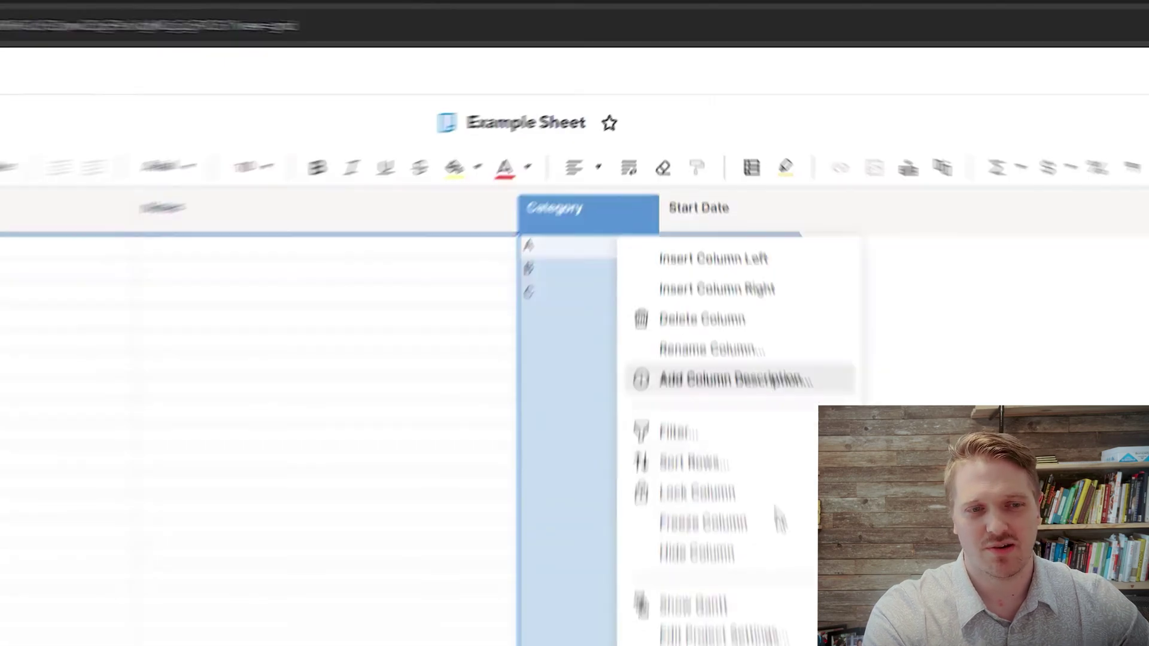
click(723, 469)
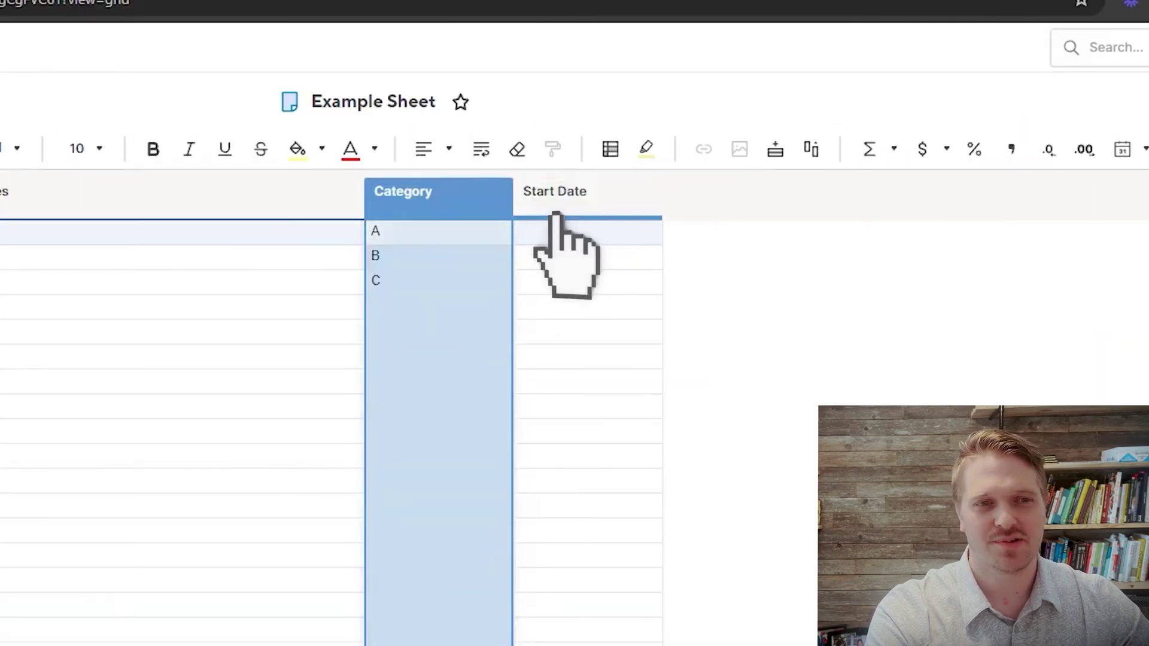
click(557, 232)
click(648, 232)
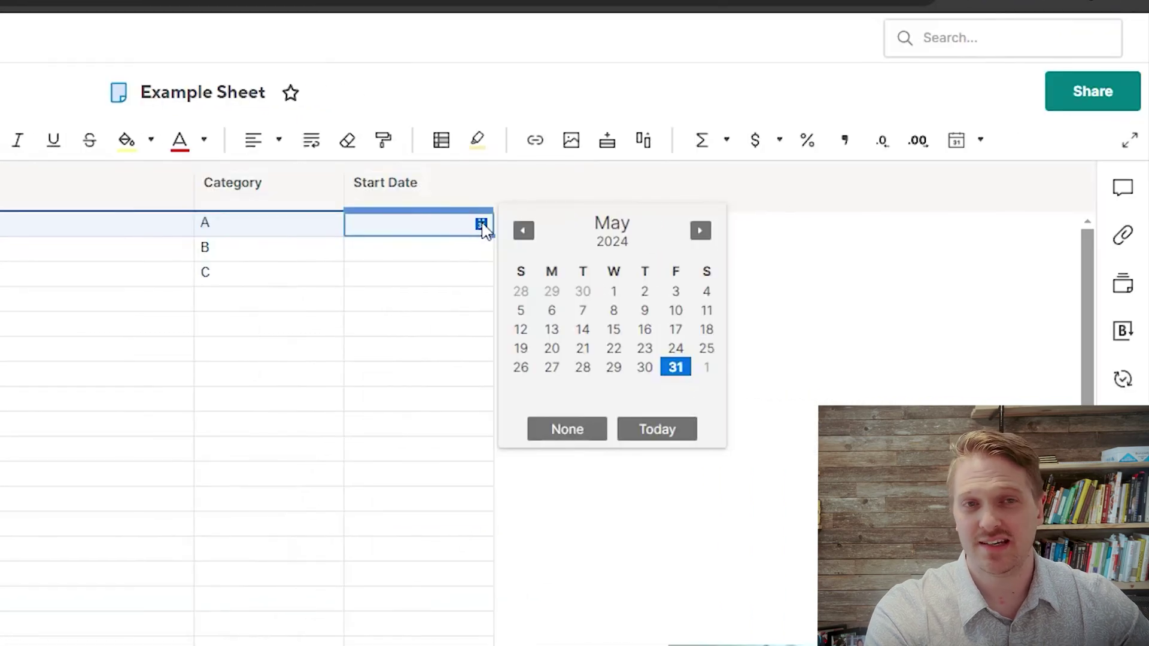
click(612, 238)
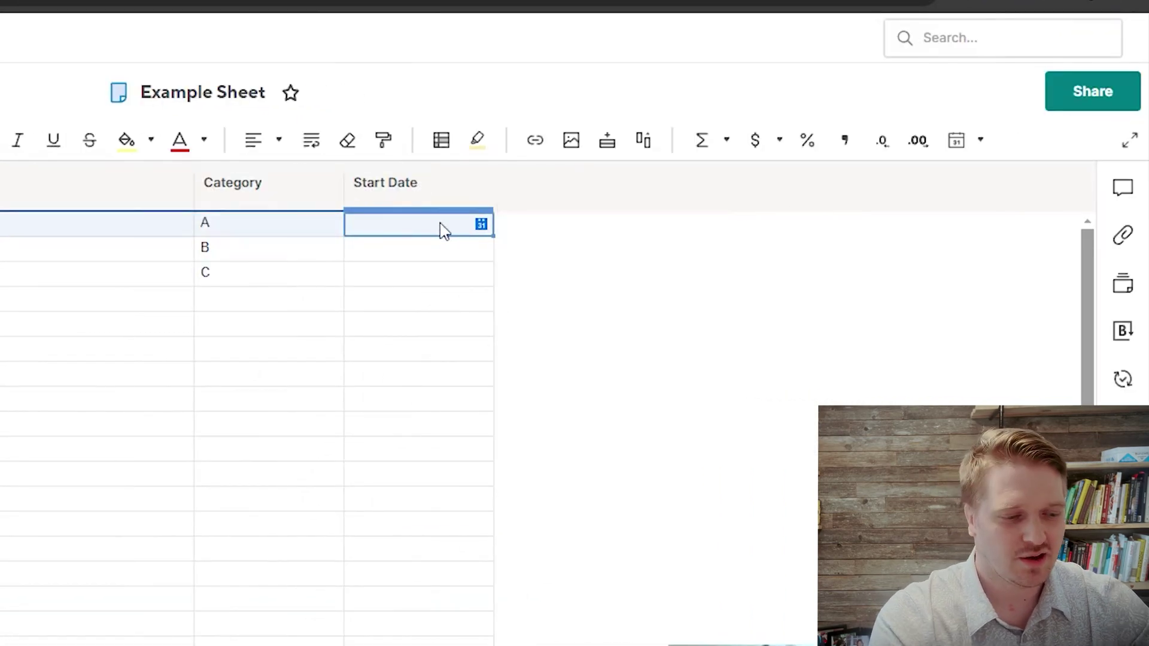
text(t)
key(Return)
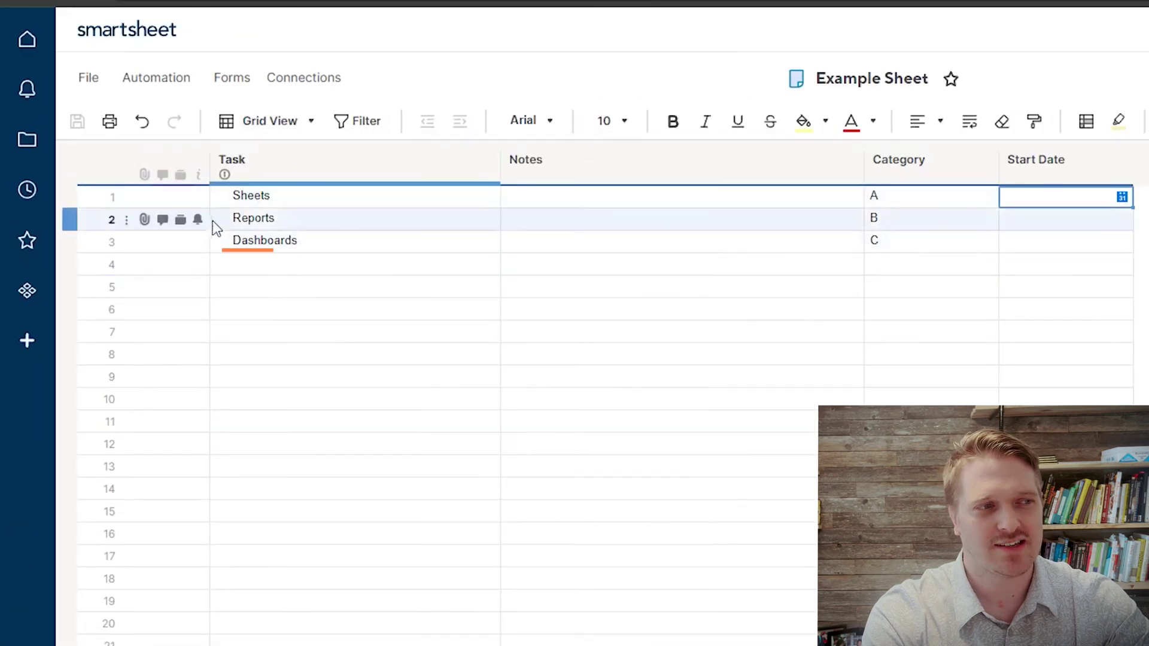
click(277, 202)
click(278, 222)
click(282, 244)
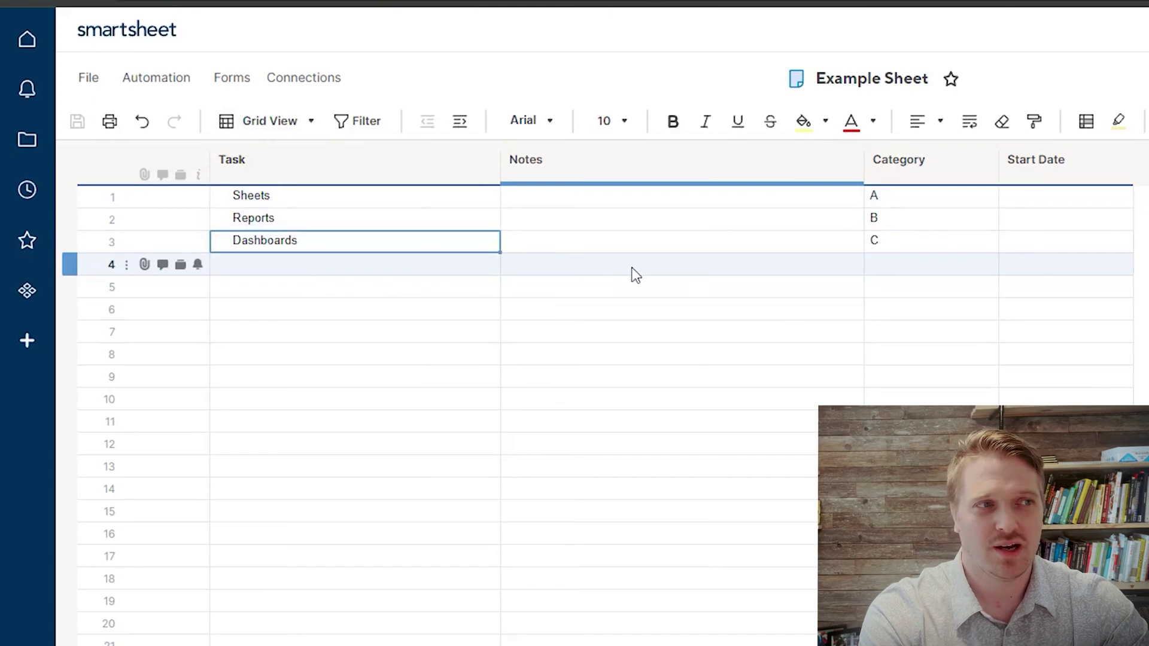
Step: Open the View Example report from the Recents list
click(263, 220)
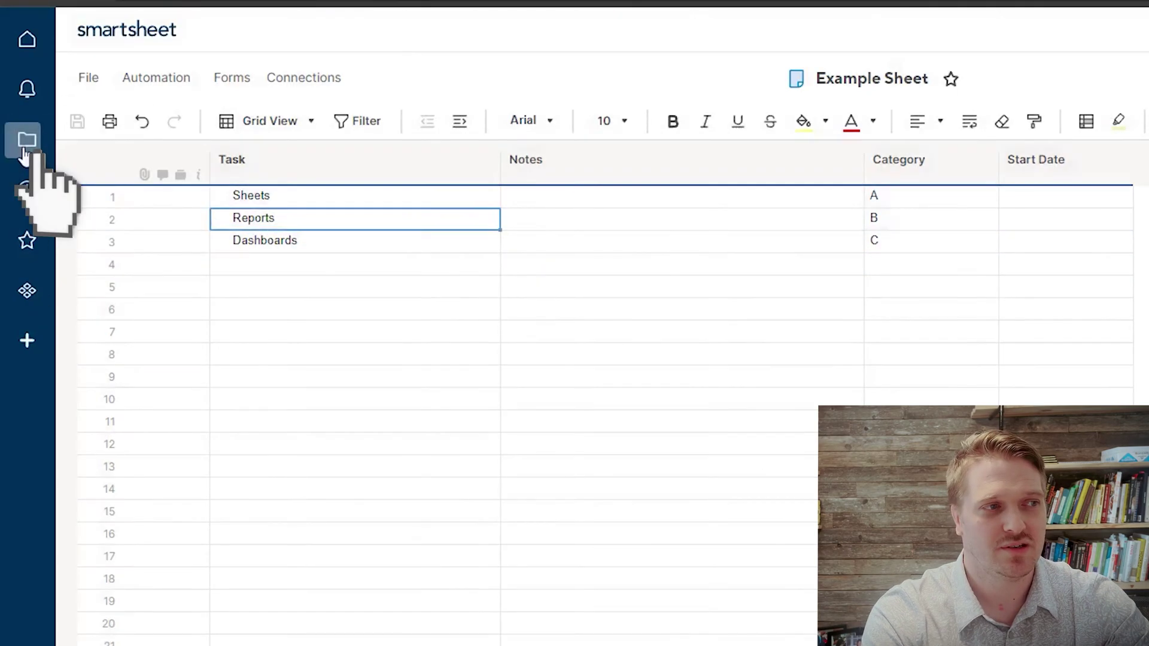
click(27, 141)
click(1132, 121)
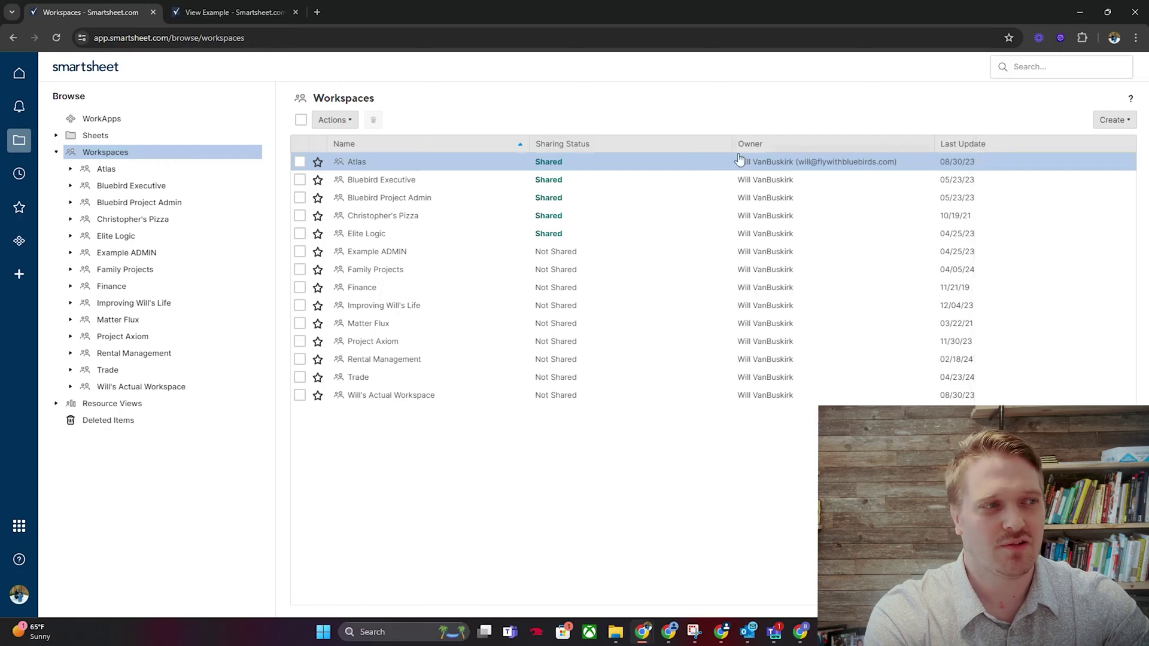
click(23, 173)
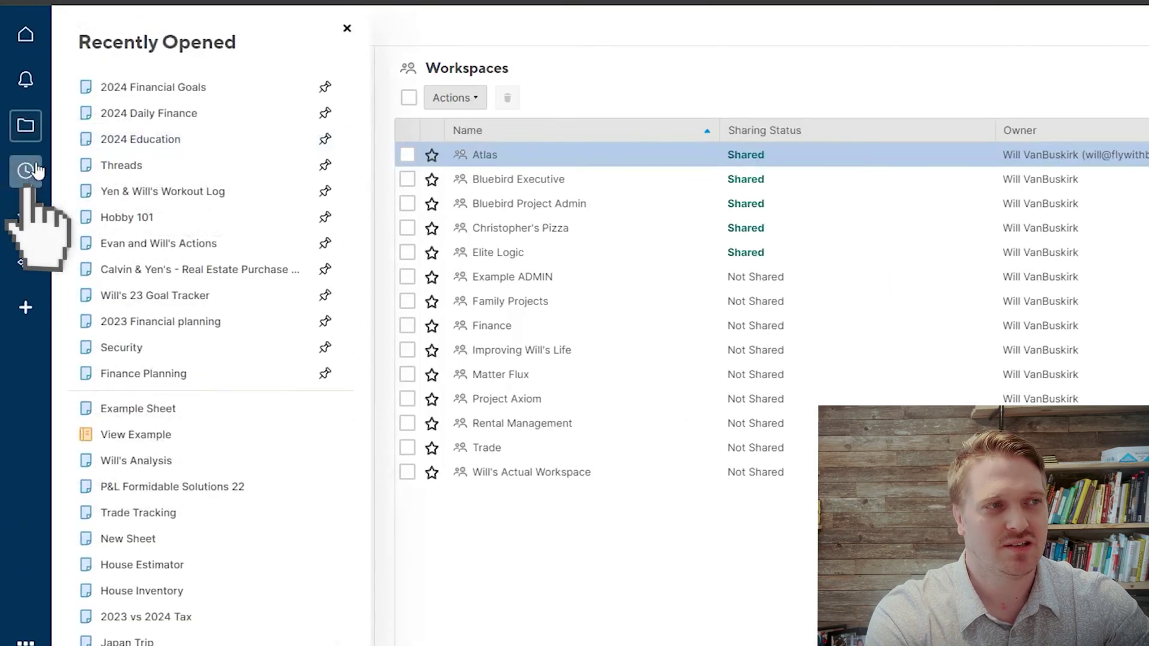
click(182, 439)
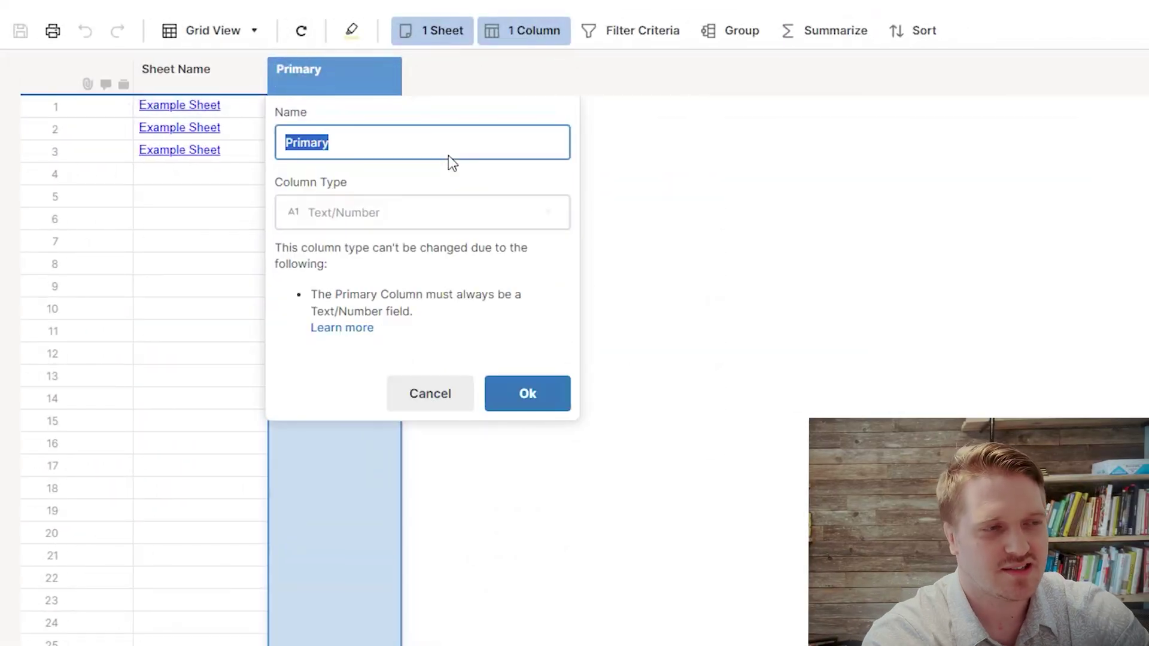
Step: Rename the Primary column to 'Task' and add Notes, Category and Start Date columns, without Created By
text(Task)
key(Return)
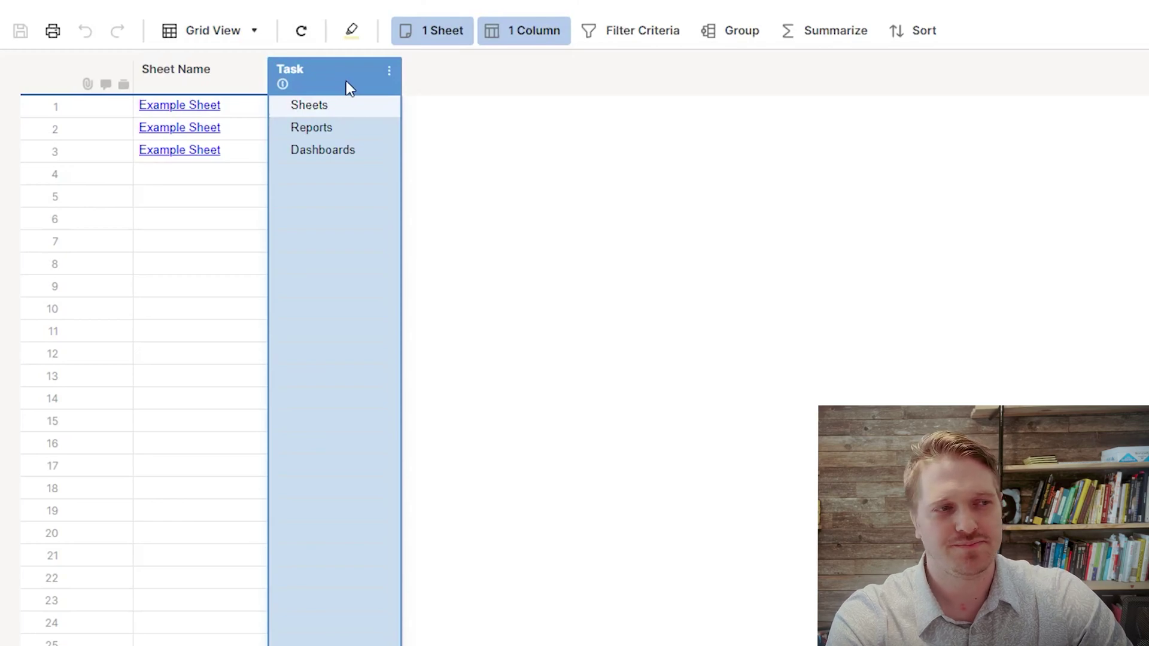
right_click(350, 88)
click(474, 123)
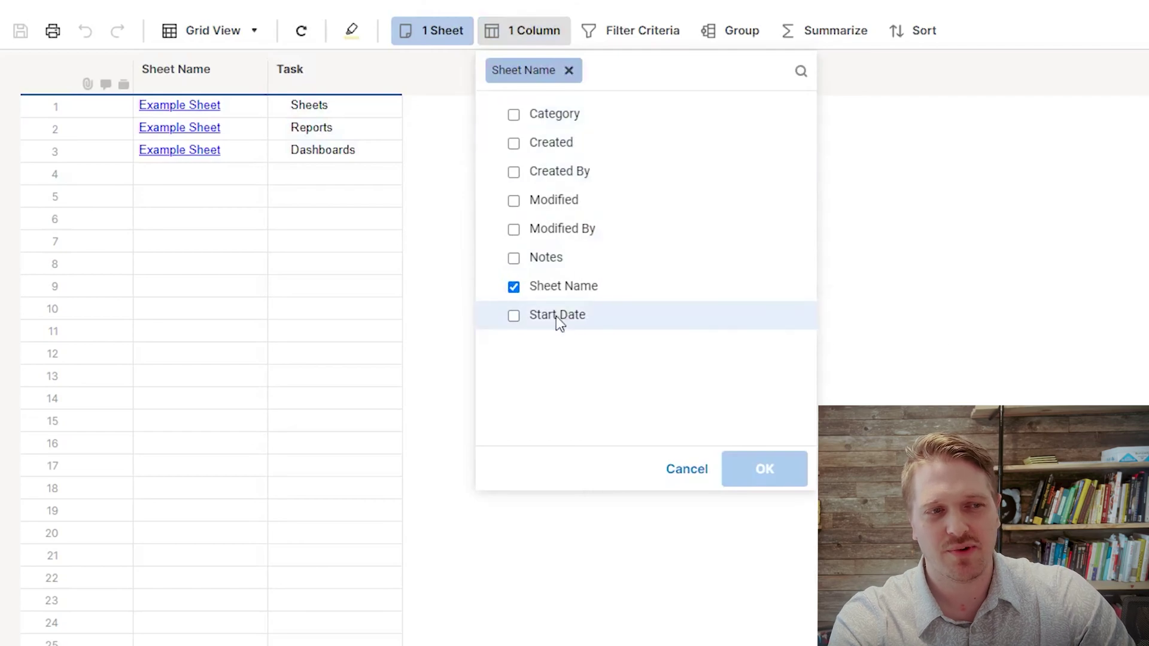
click(513, 259)
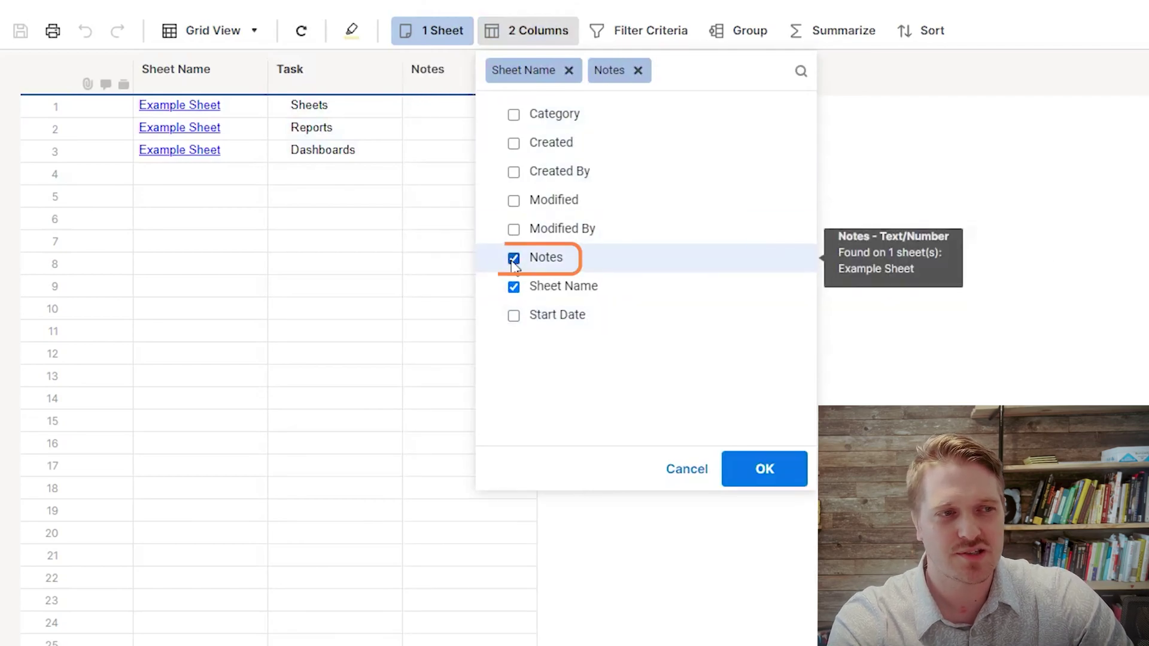
click(513, 114)
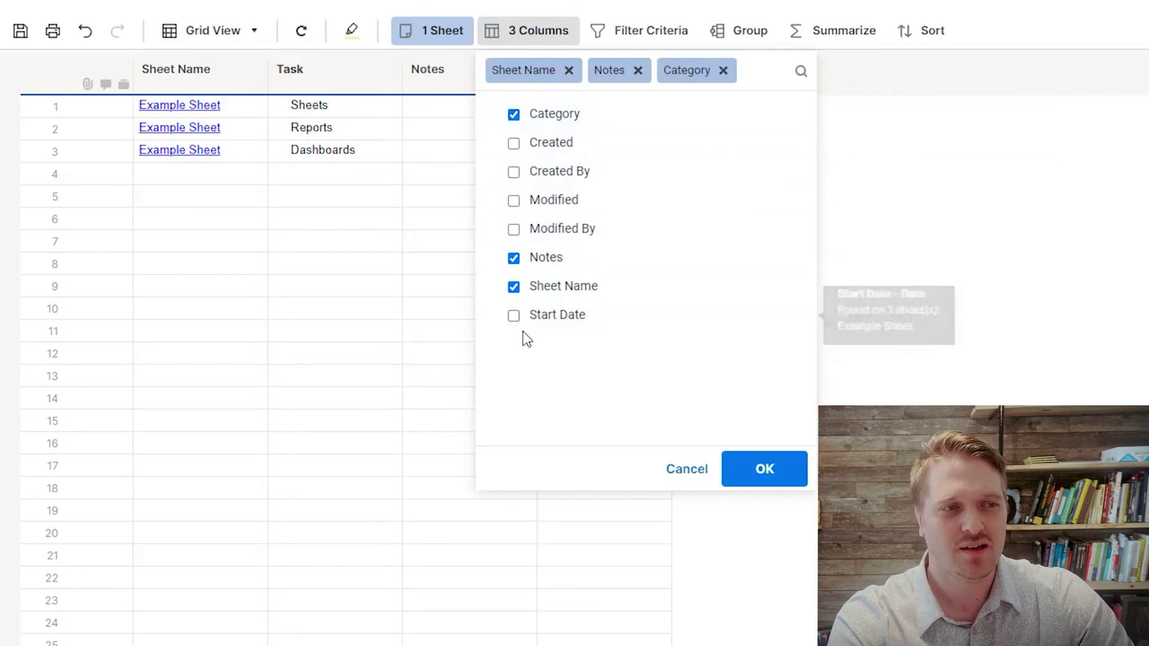
click(513, 316)
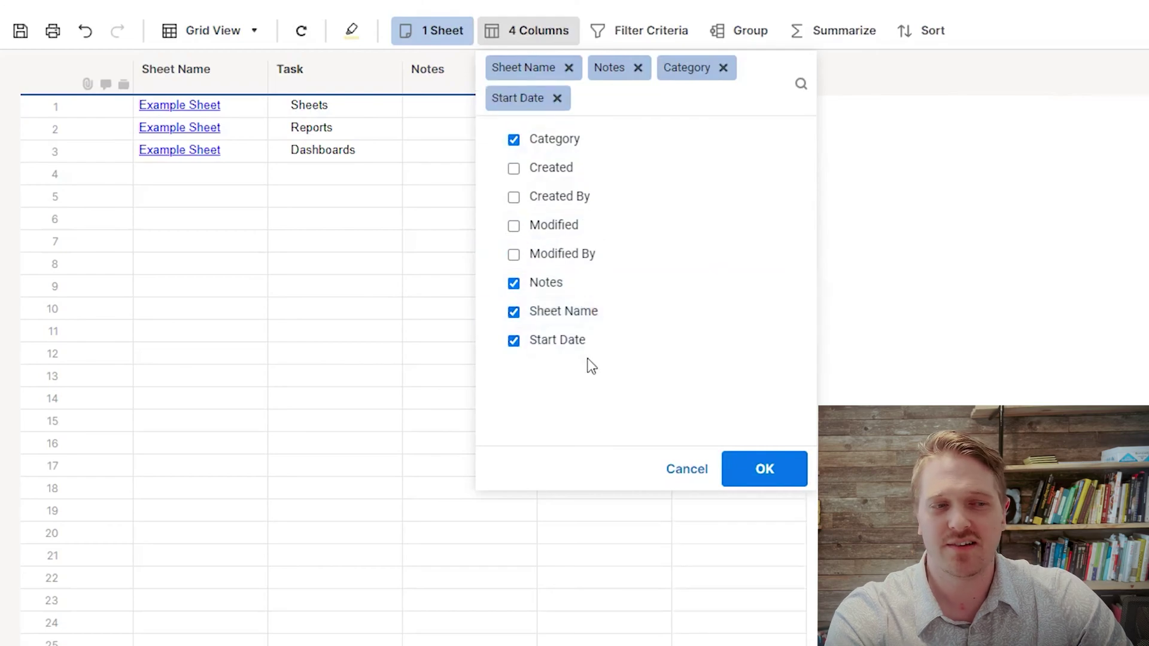
click(568, 202)
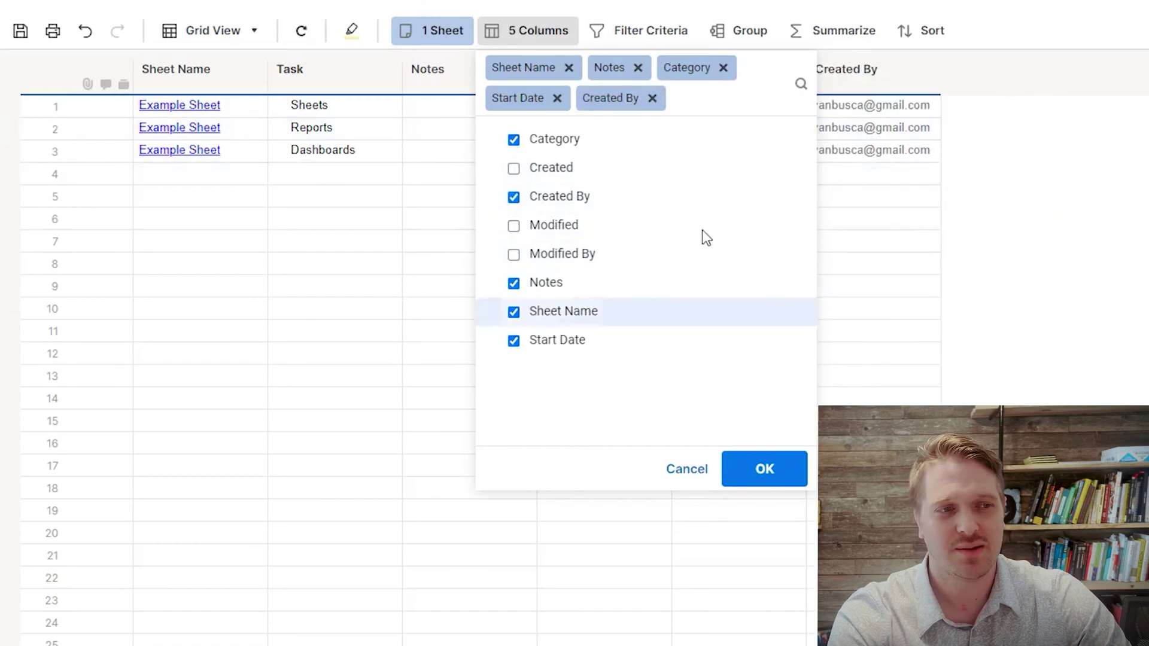
click(559, 200)
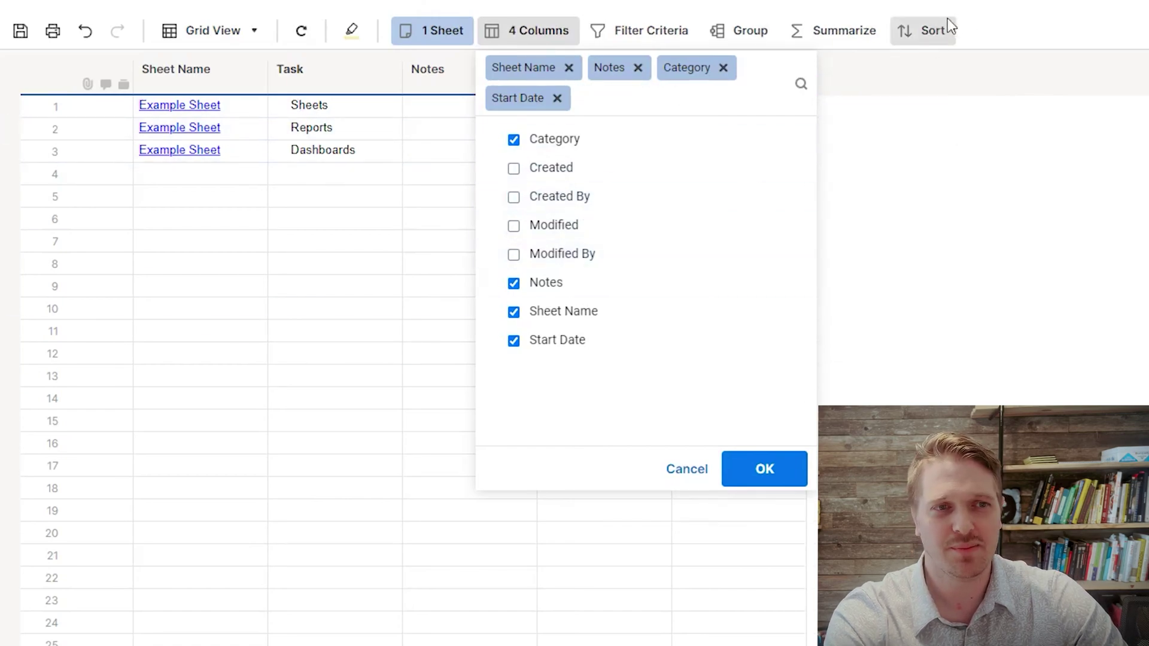
click(786, 477)
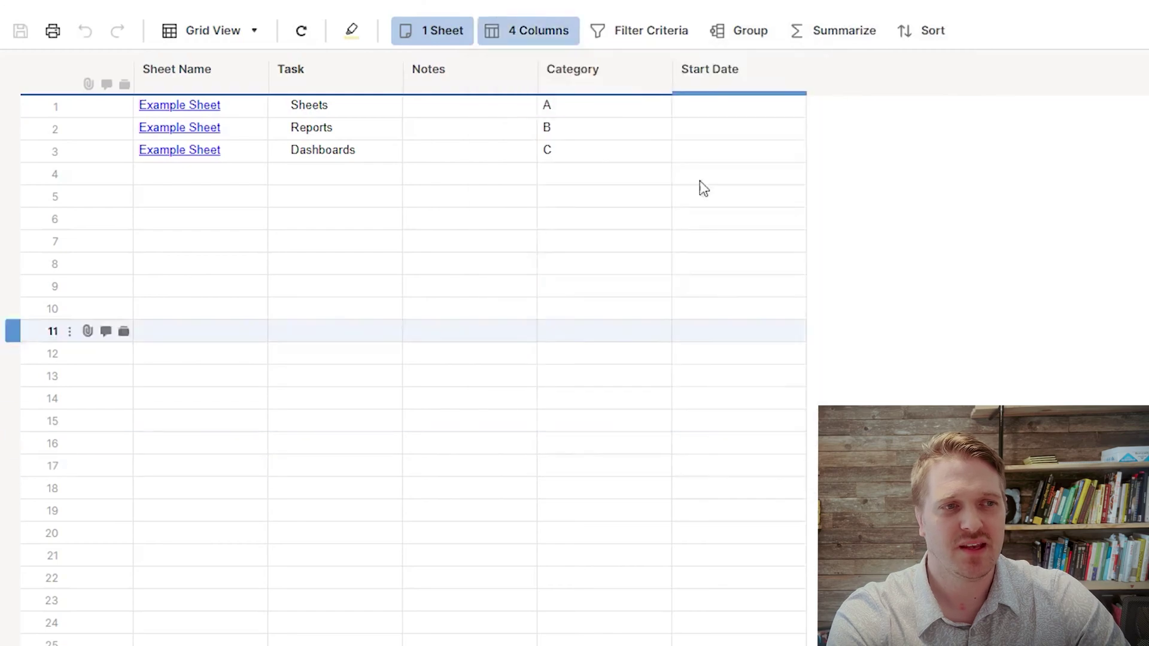
click(647, 41)
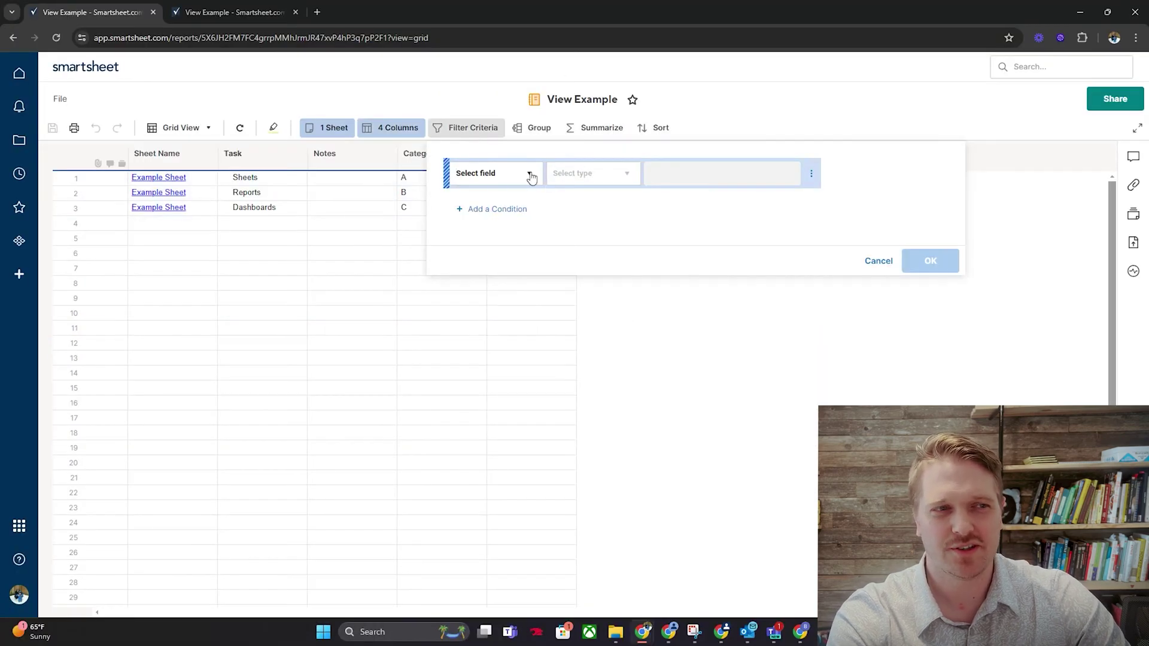
Step: Cancel the filter criteria unchanged and set the Sheets row's Start Date to 05/31/24
click(526, 175)
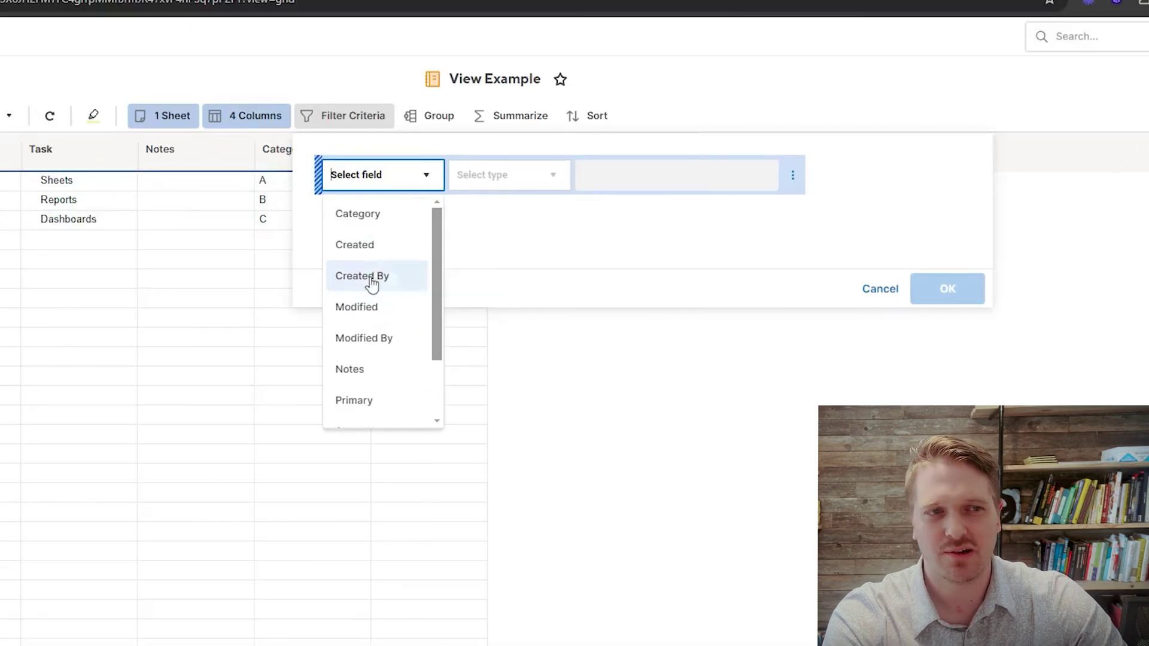
click(892, 306)
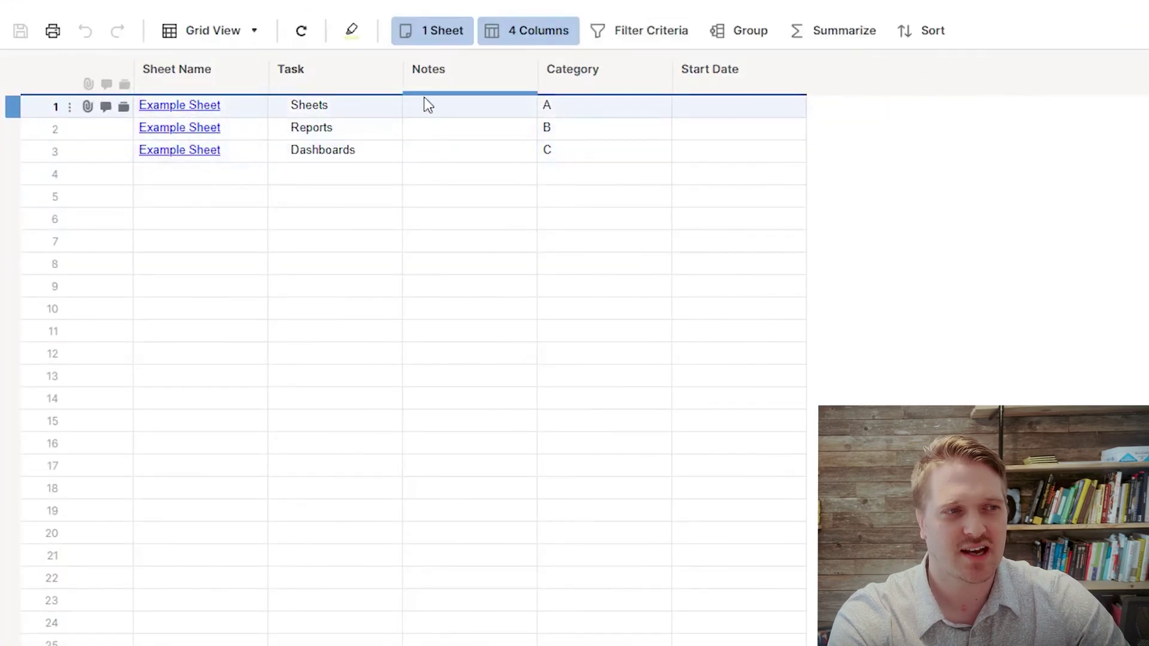
click(726, 109)
click(795, 107)
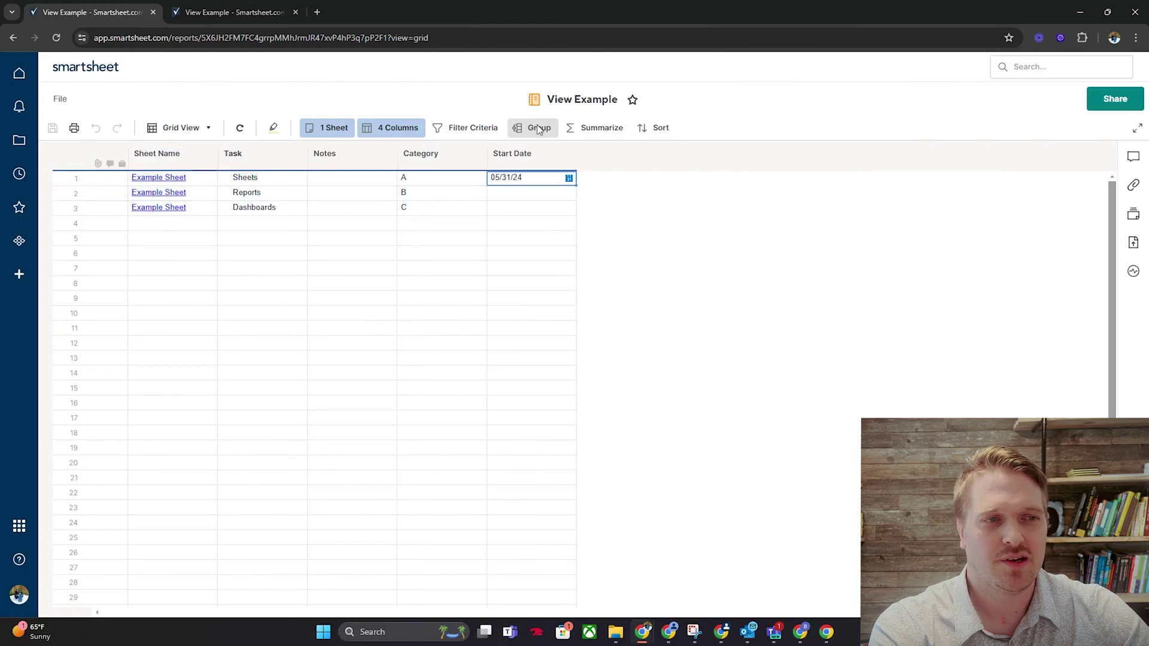
Step: Group the report by Category in ascending order and dismiss the Card View announcement
click(538, 129)
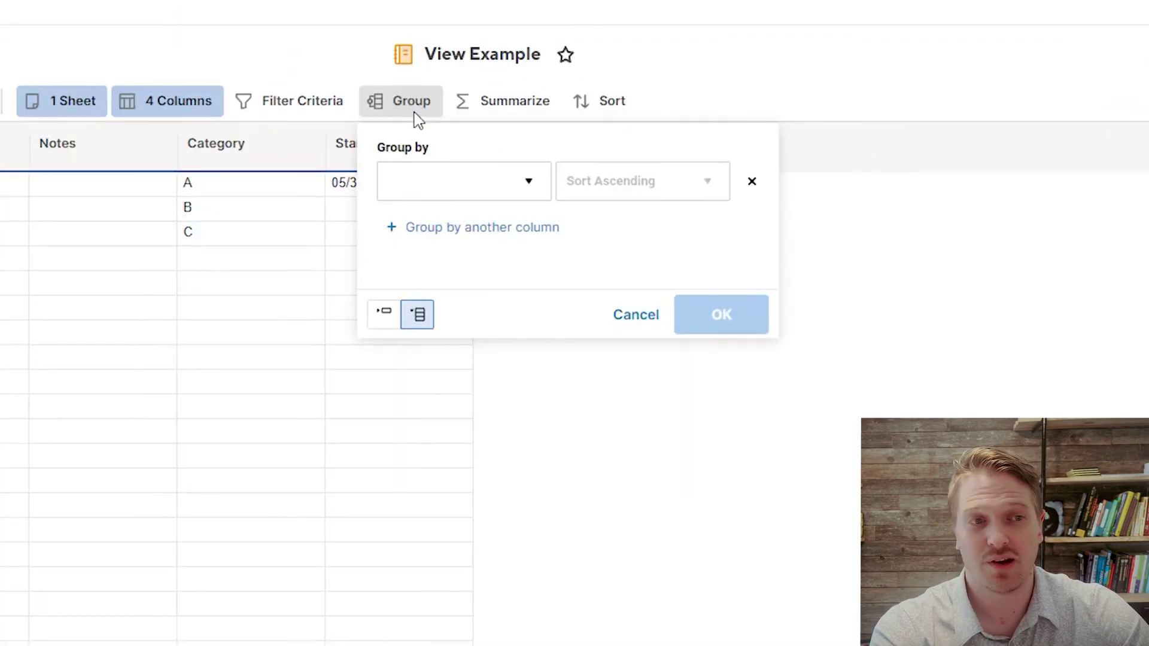
click(528, 187)
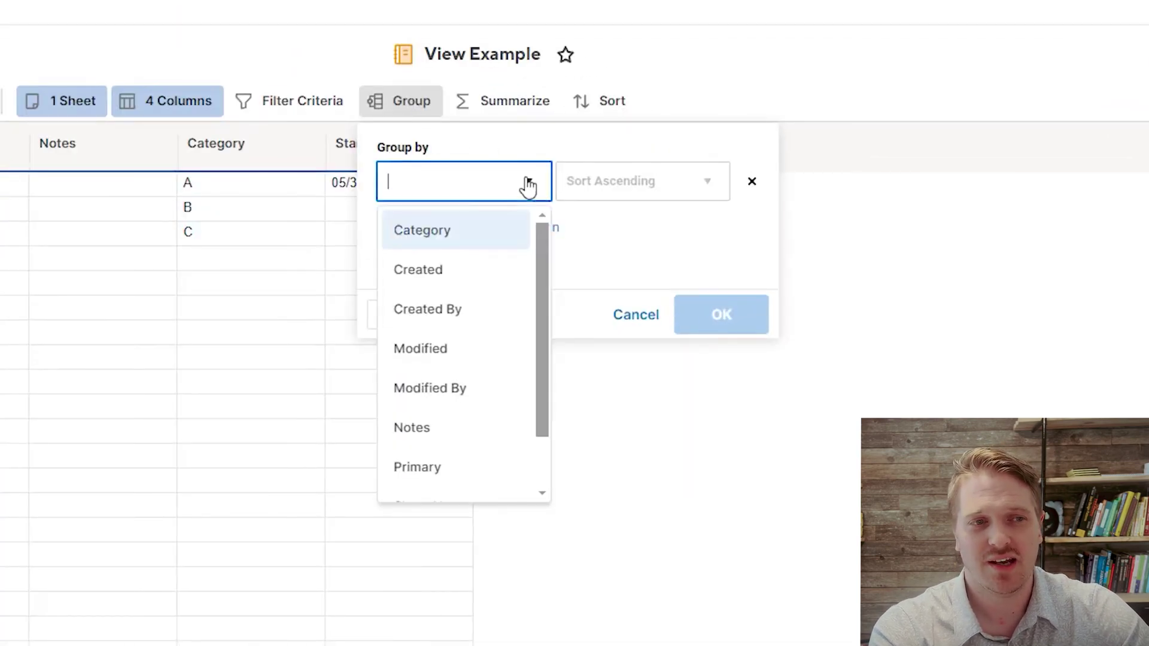
click(452, 228)
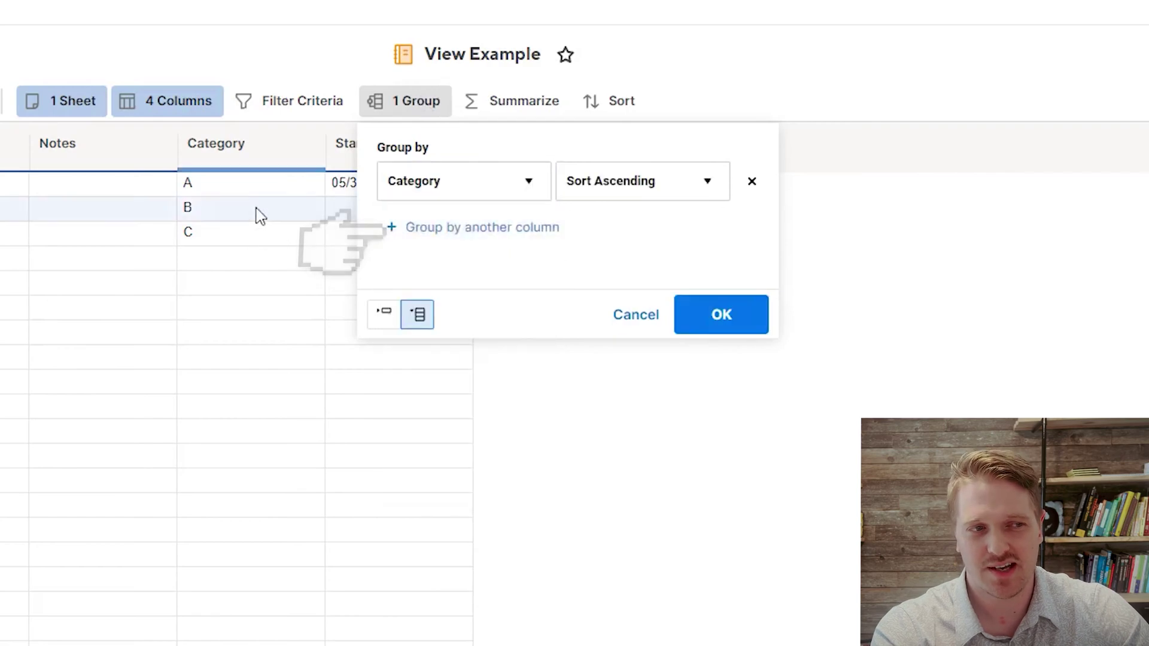
click(715, 316)
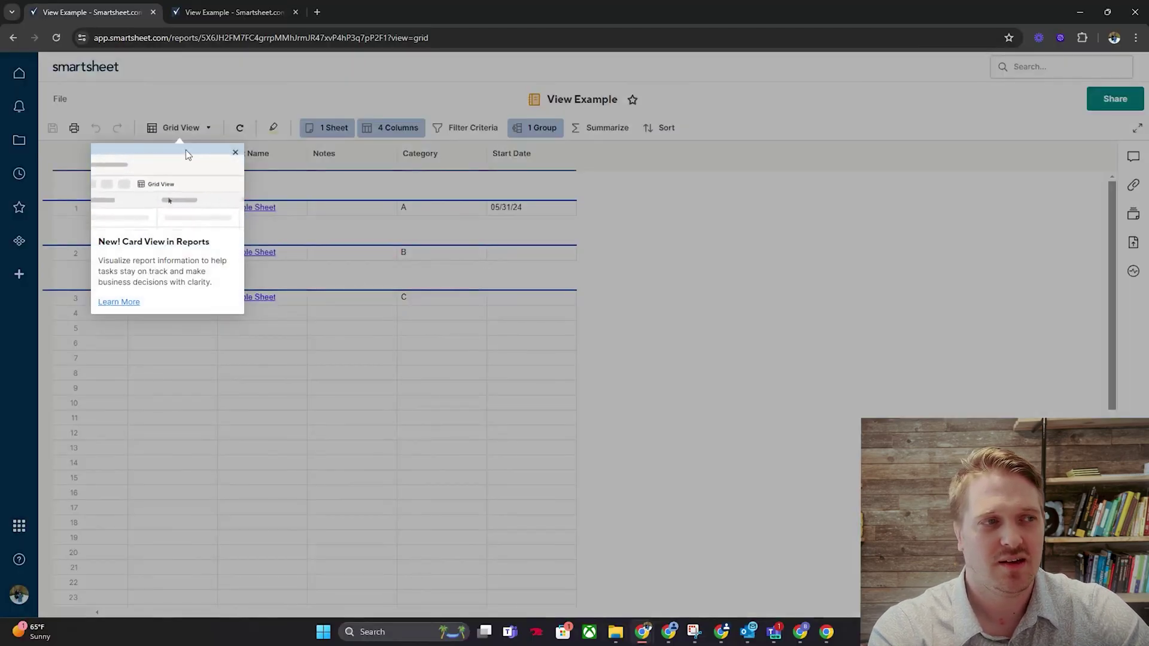
click(206, 114)
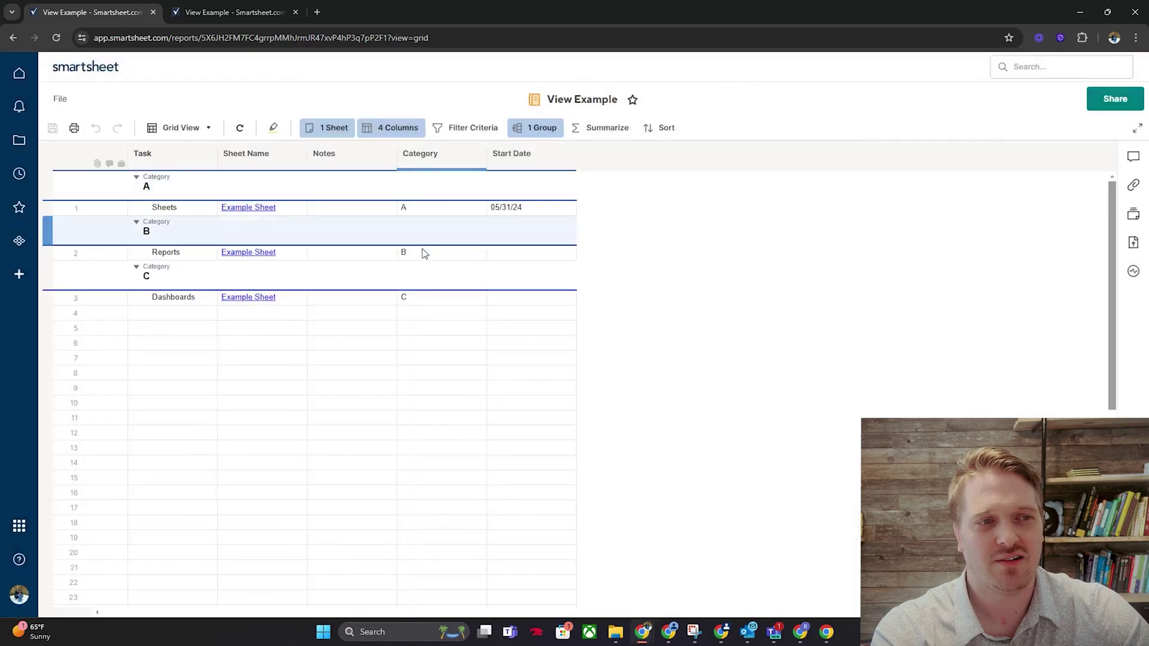
drag(448, 302, 397, 302)
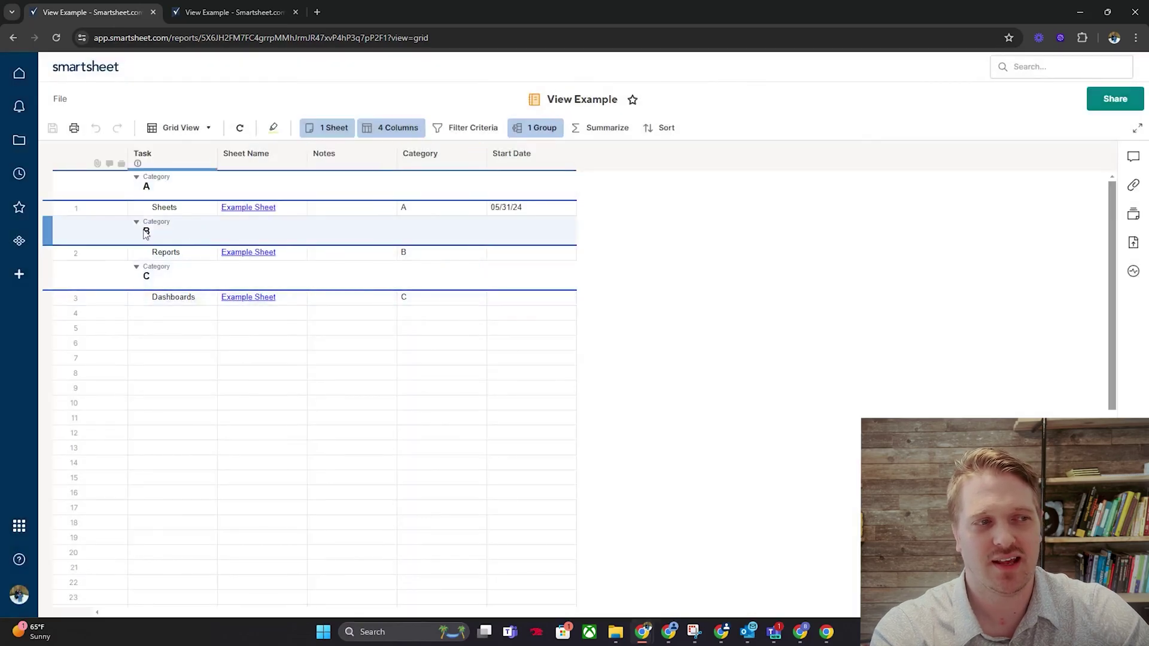
drag(157, 178, 157, 284)
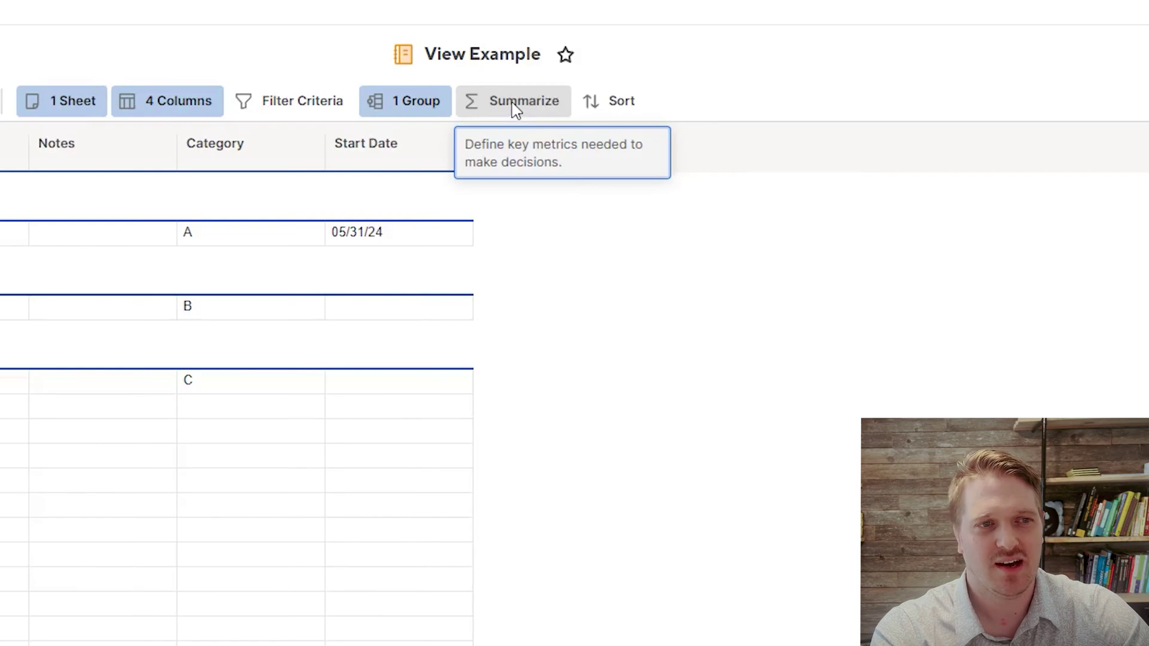
Step: Summarize Sheet Name with Count, showing Total 3 and 1 per Category group
click(515, 108)
click(604, 186)
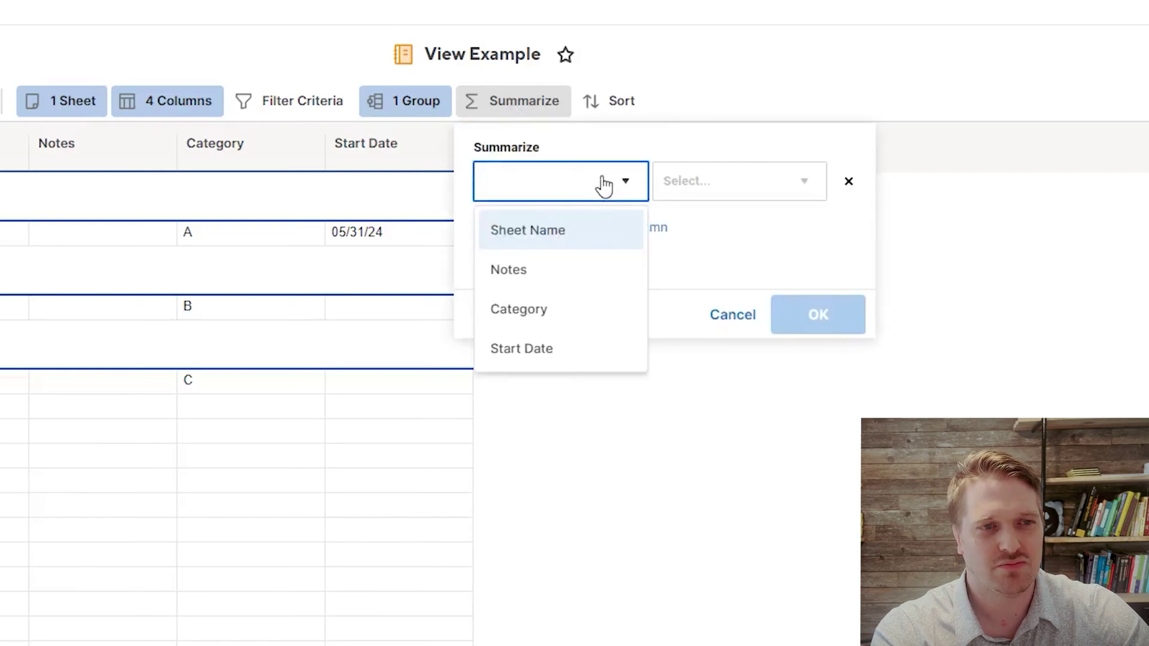
click(515, 232)
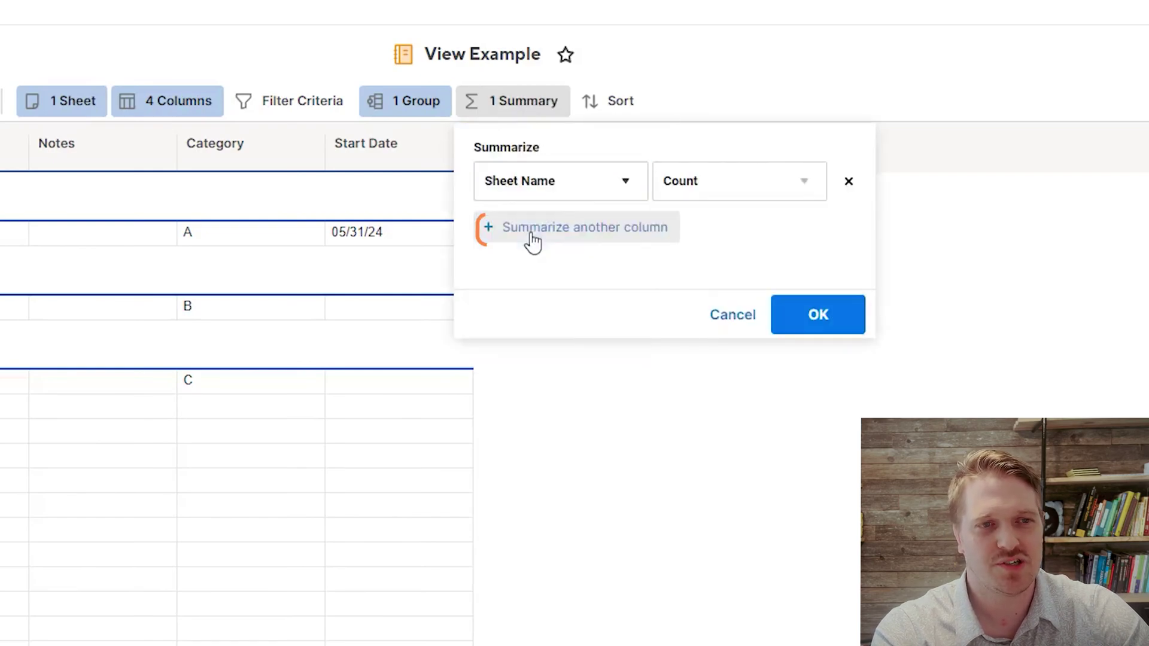
click(818, 315)
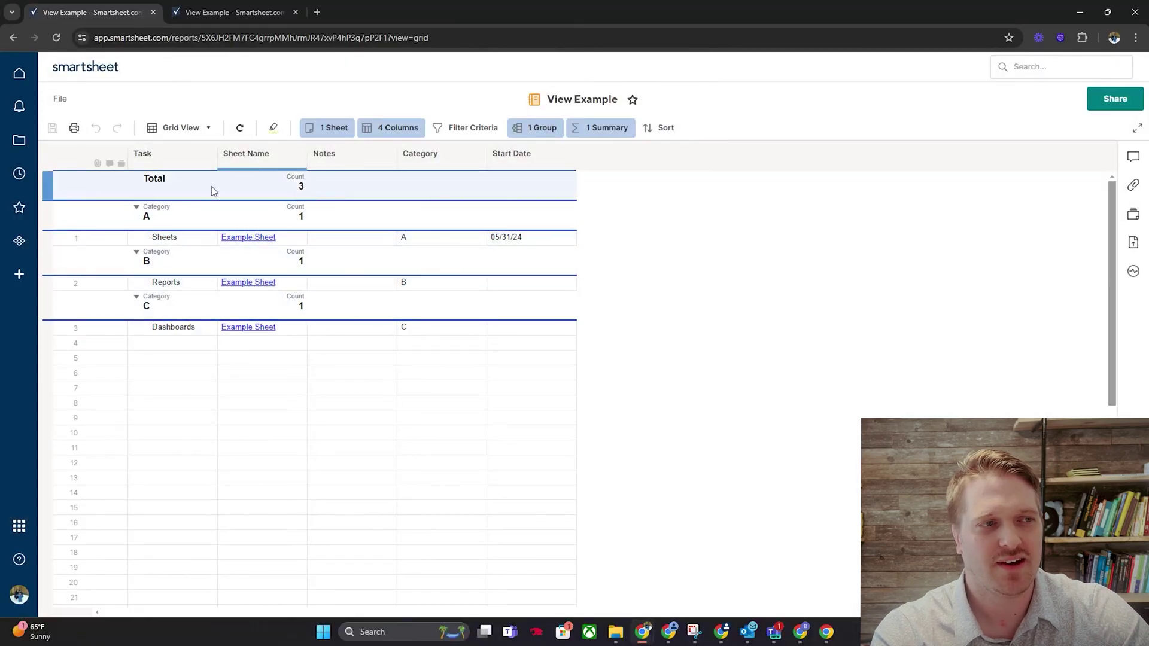
Step: Change the Sheets row's Category to B, save it, and refresh the report
click(425, 240)
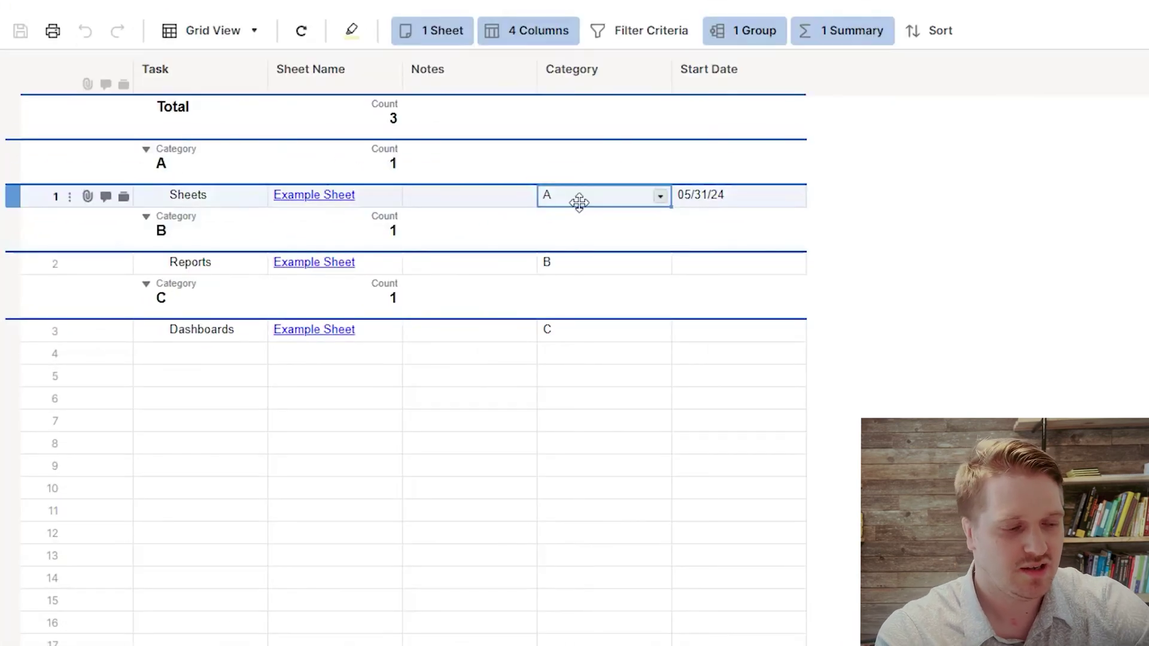
text(B)
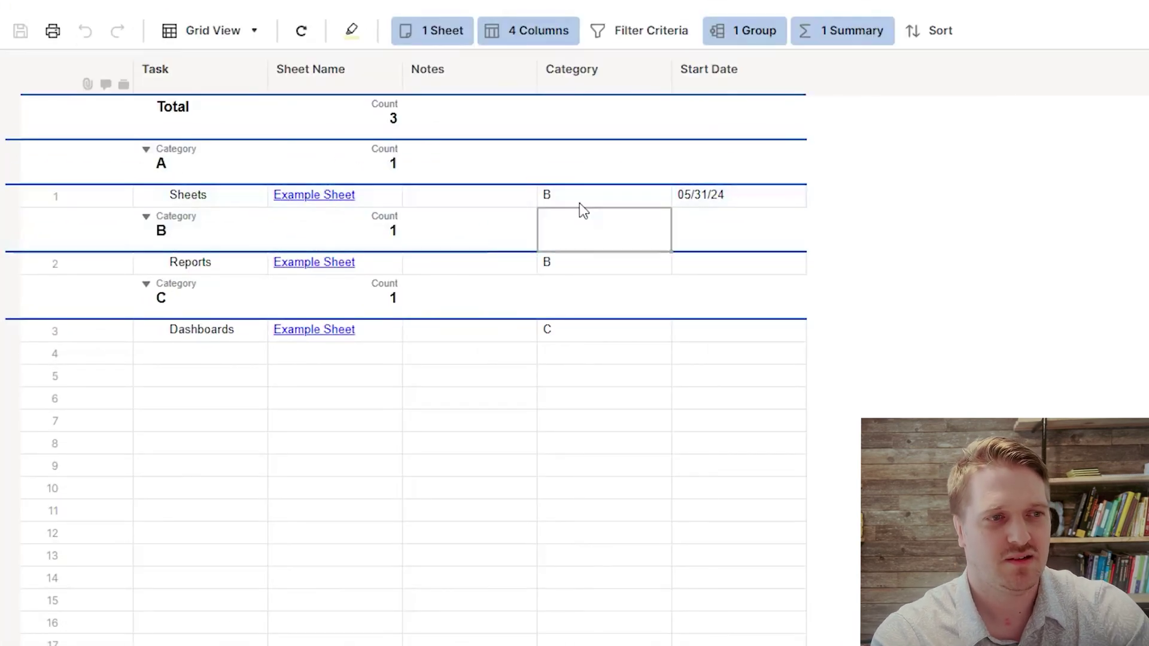
click(20, 31)
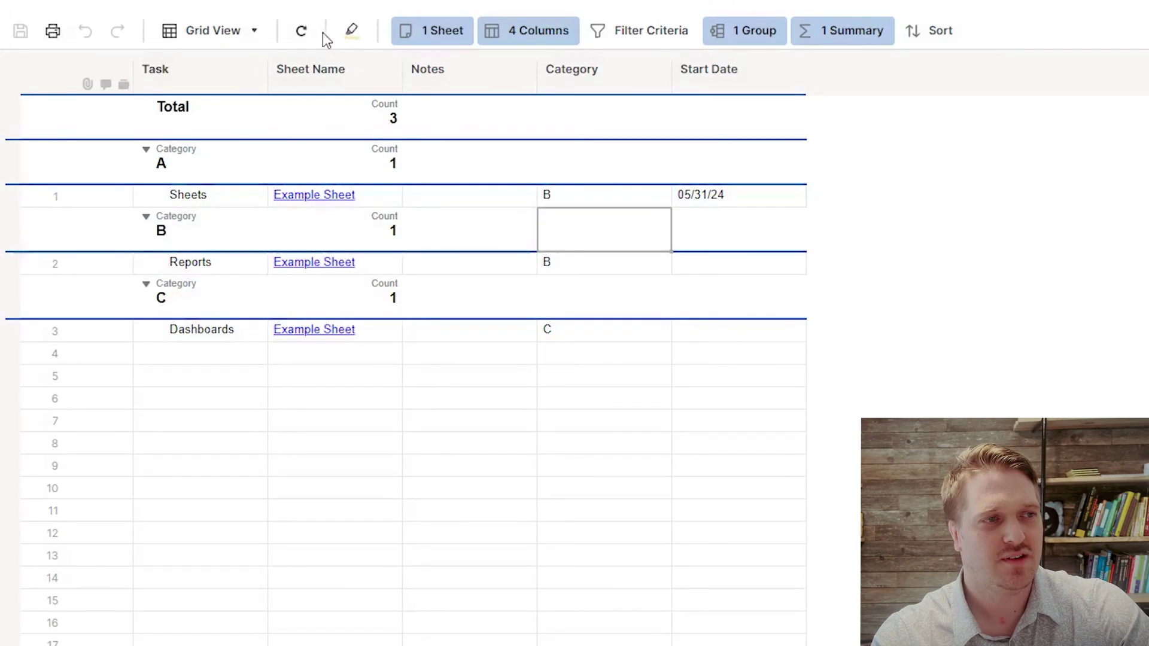
click(302, 31)
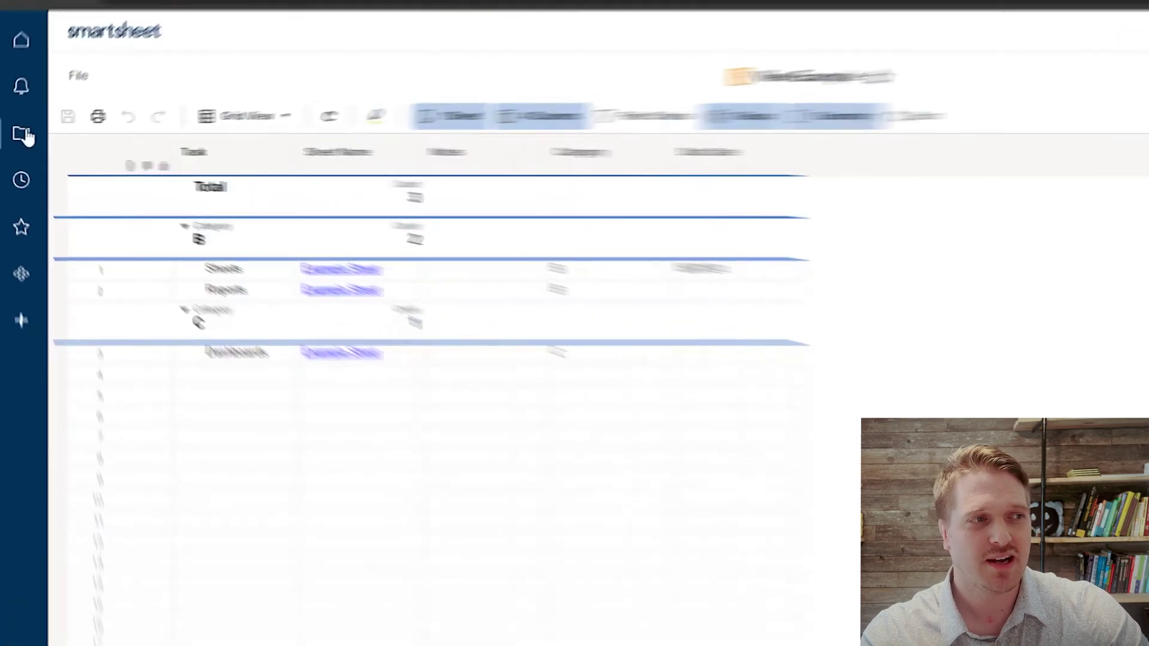
Step: Create a dashboard named 'Example Dashboard' and open it
click(24, 134)
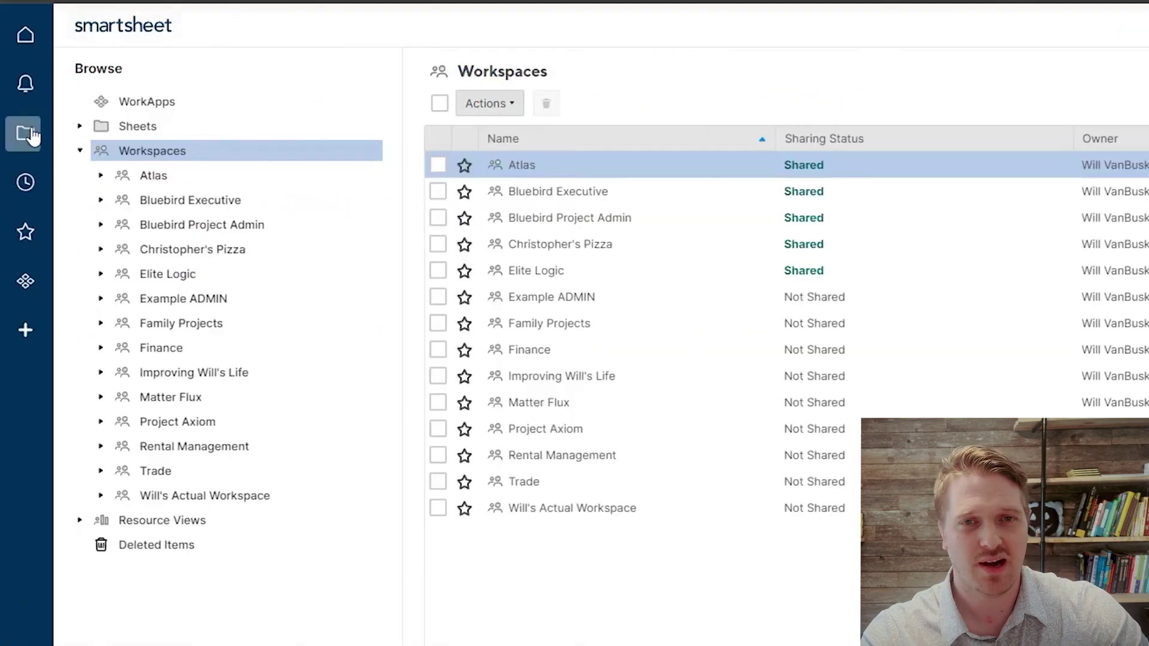
click(1111, 121)
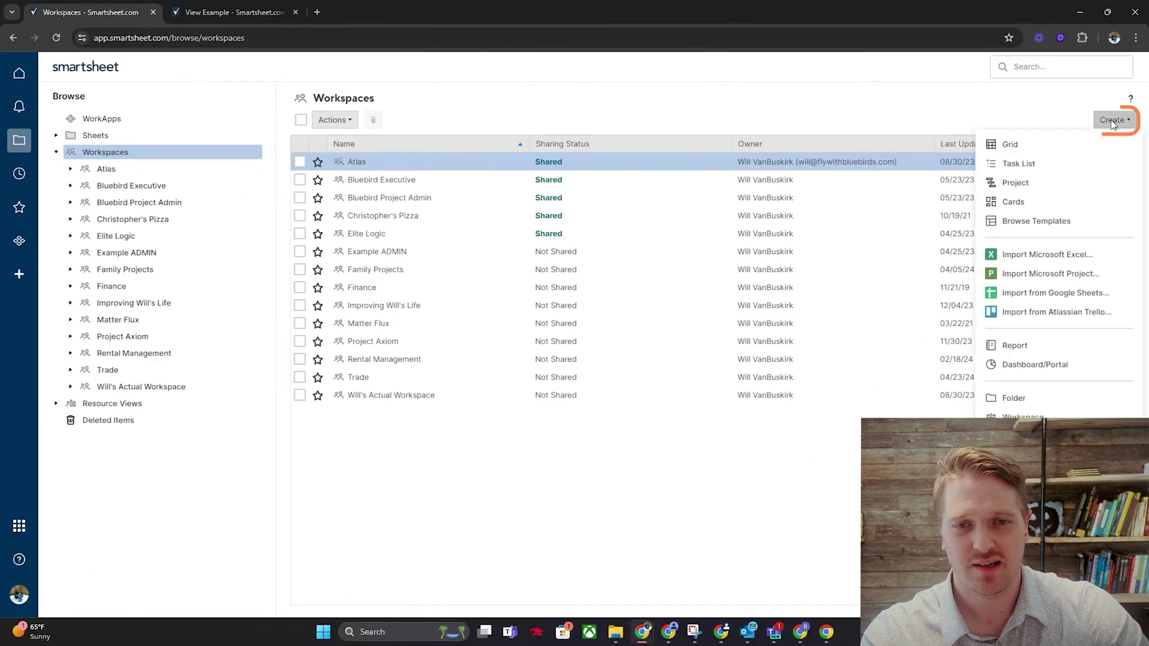
click(1025, 363)
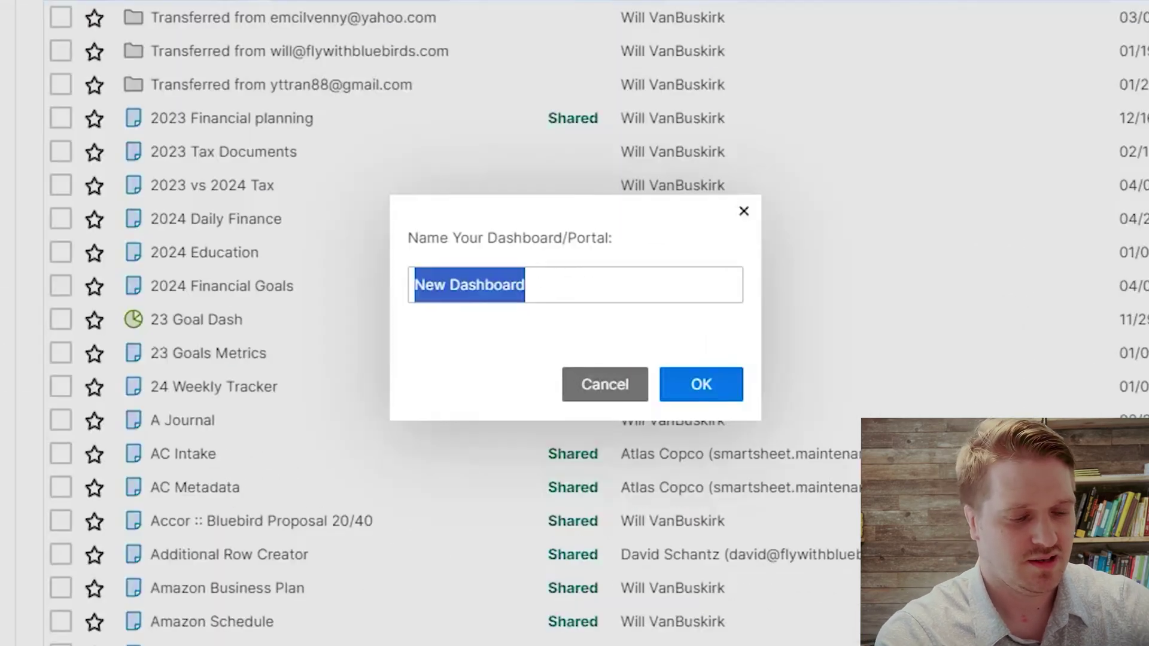
text(Examp)
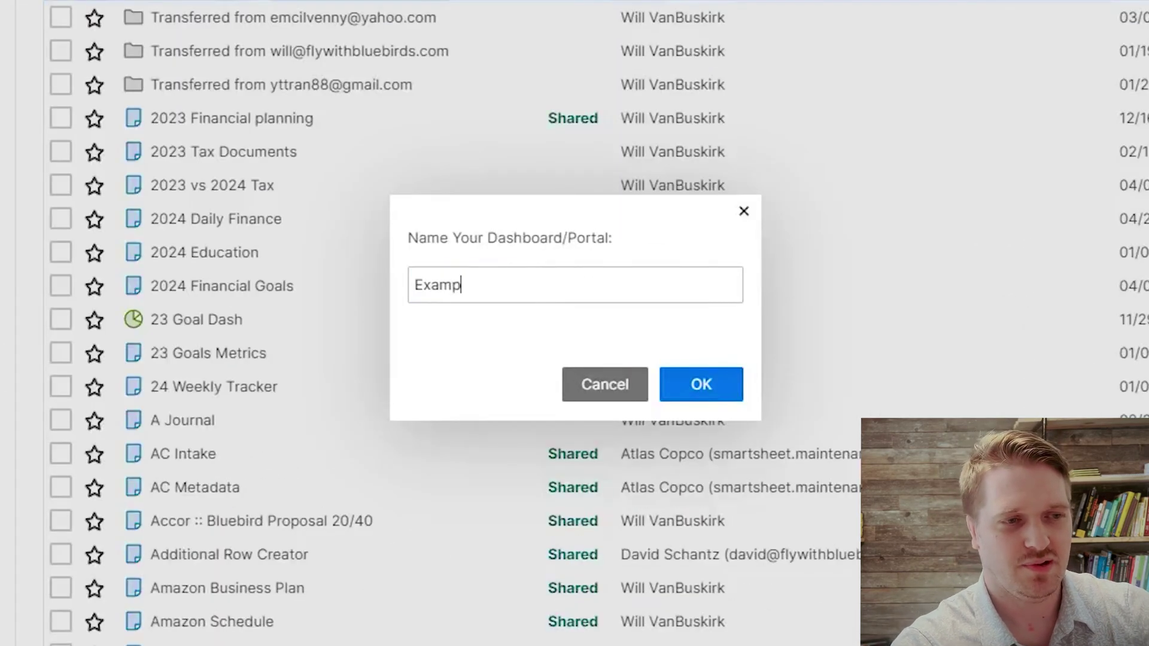
text(le Dashboard)
key(Return)
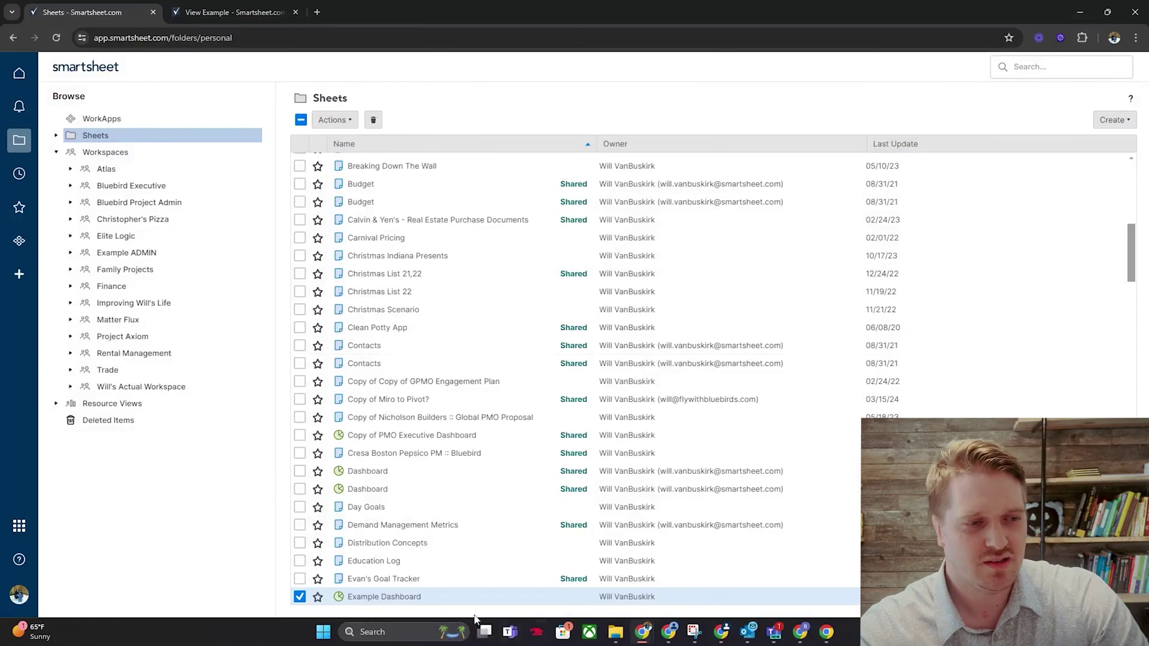
click(402, 598)
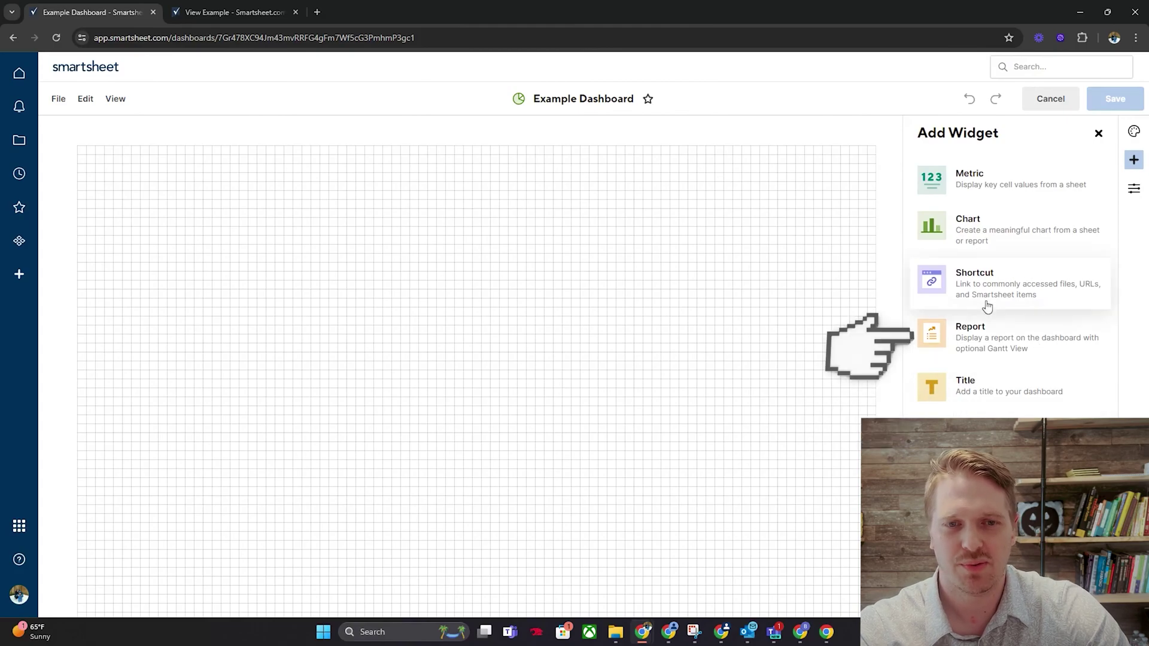
Step: Add a report widget showing View Example and widen it until Start Date is visible
click(987, 344)
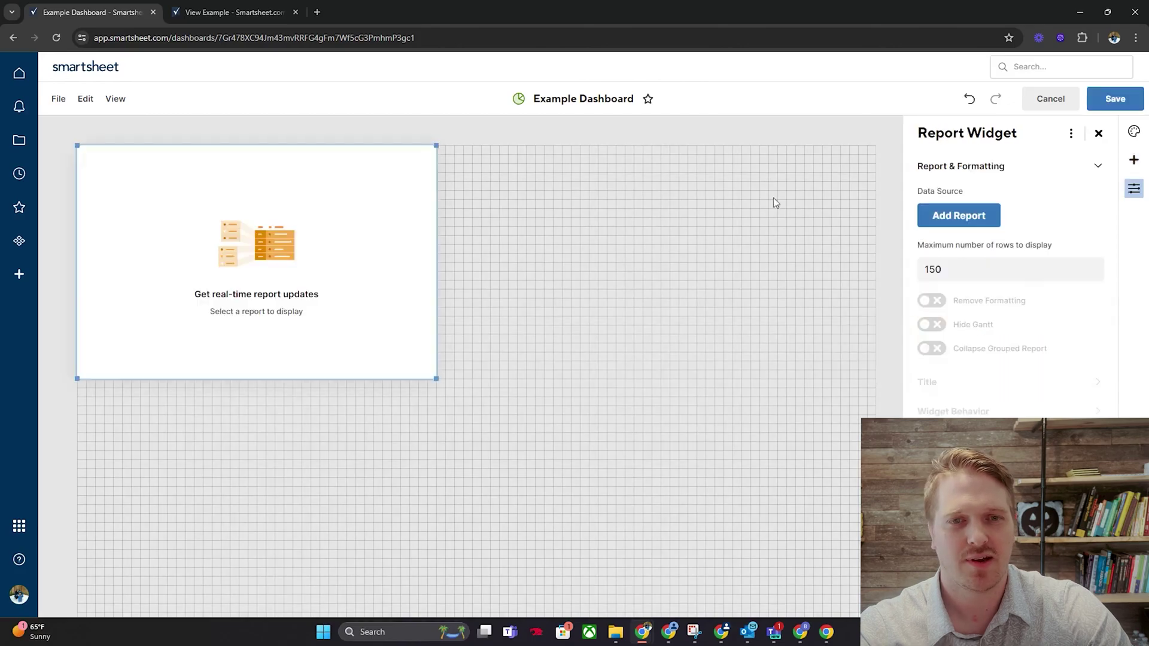
click(967, 219)
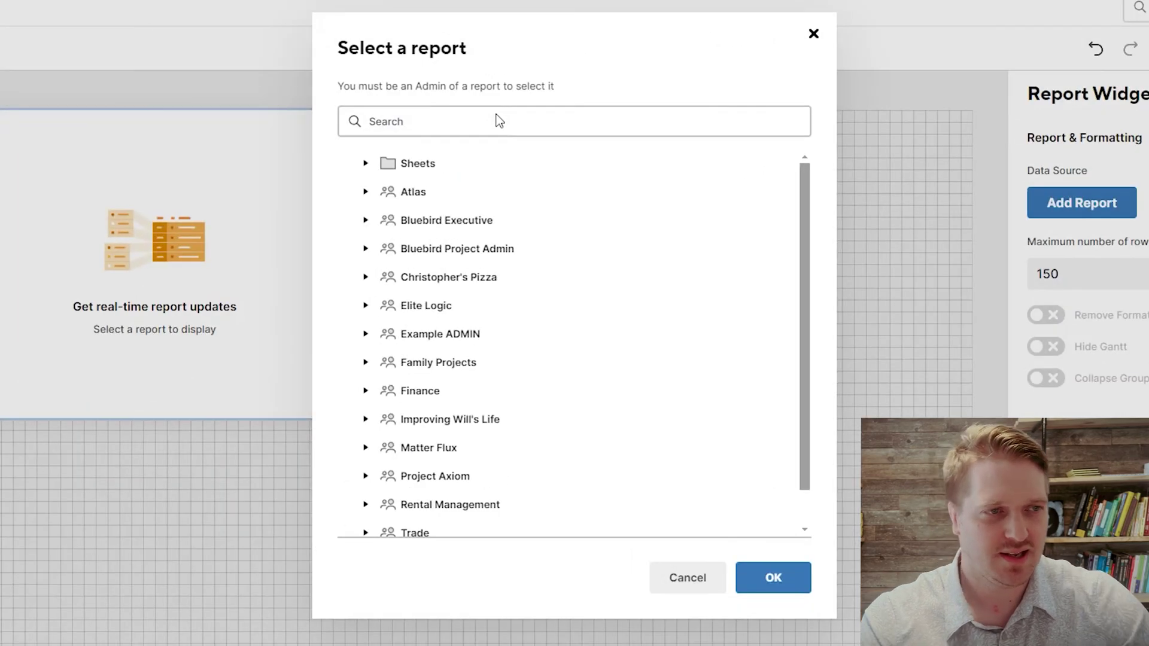
click(517, 150)
text(example)
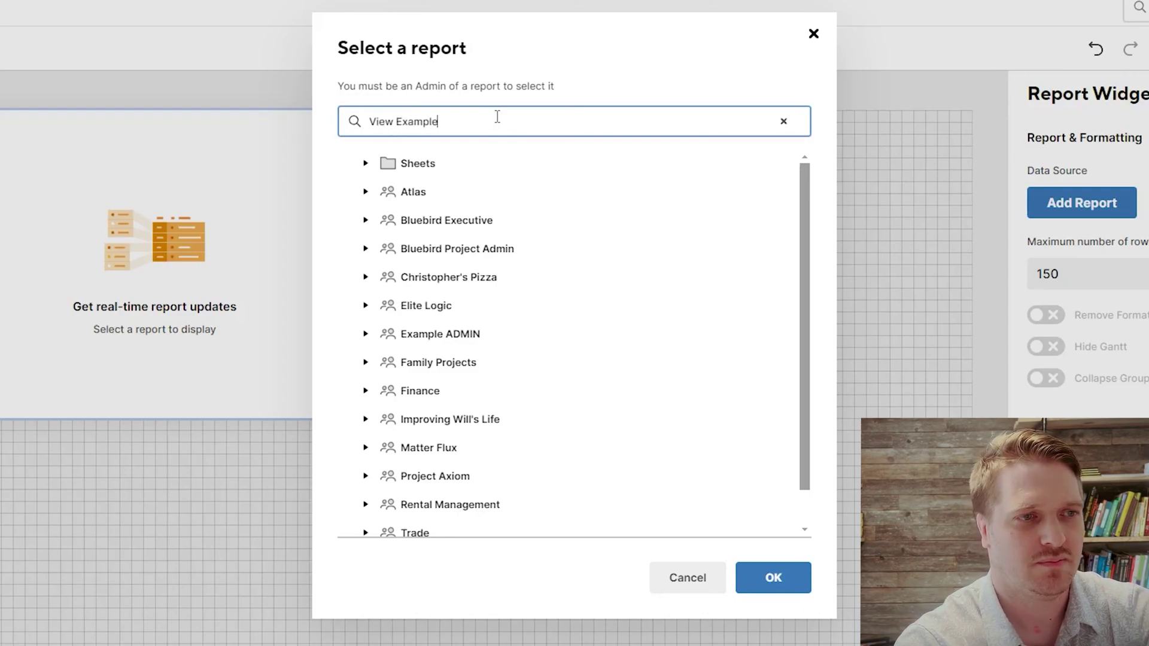
click(420, 225)
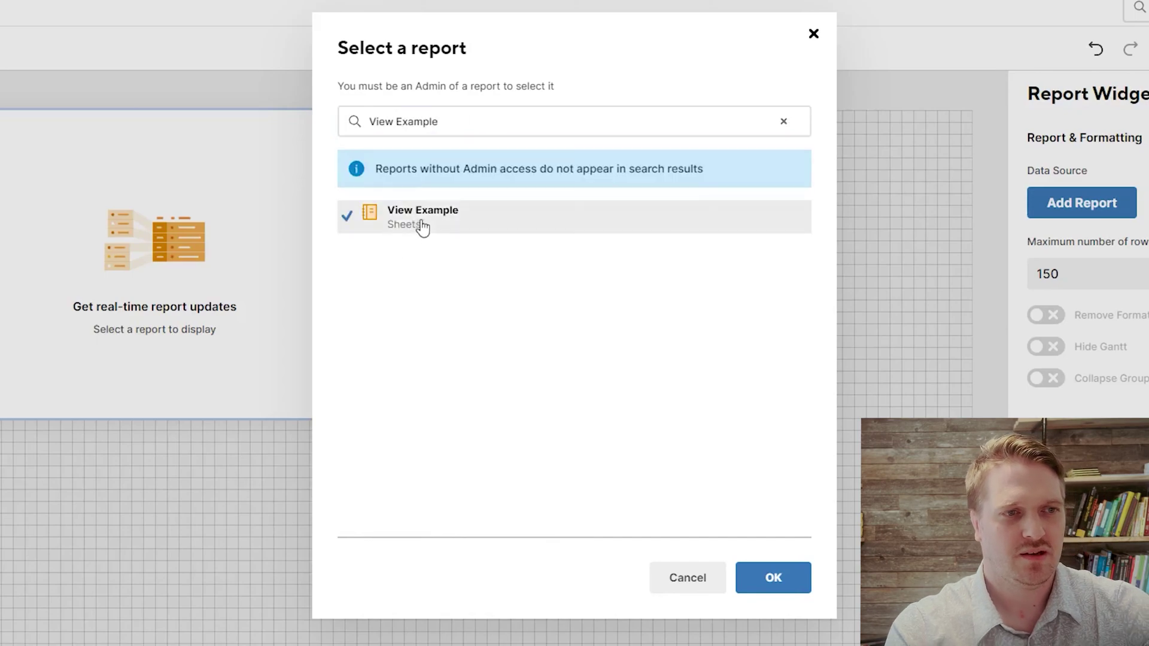
click(755, 577)
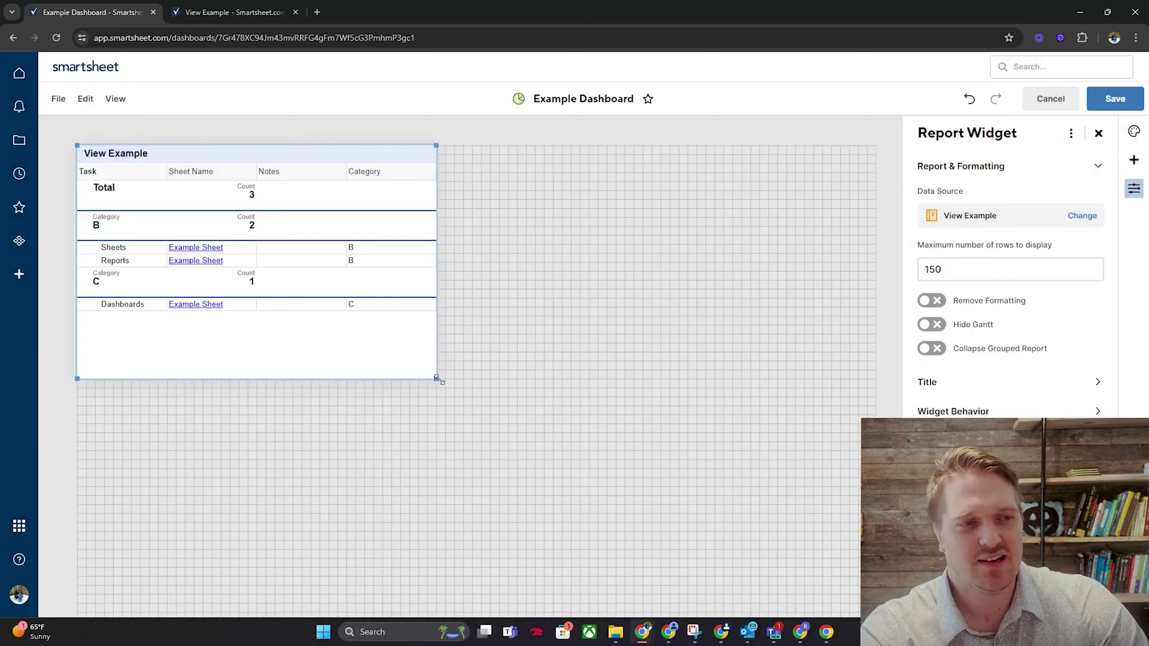
drag(438, 379, 617, 415)
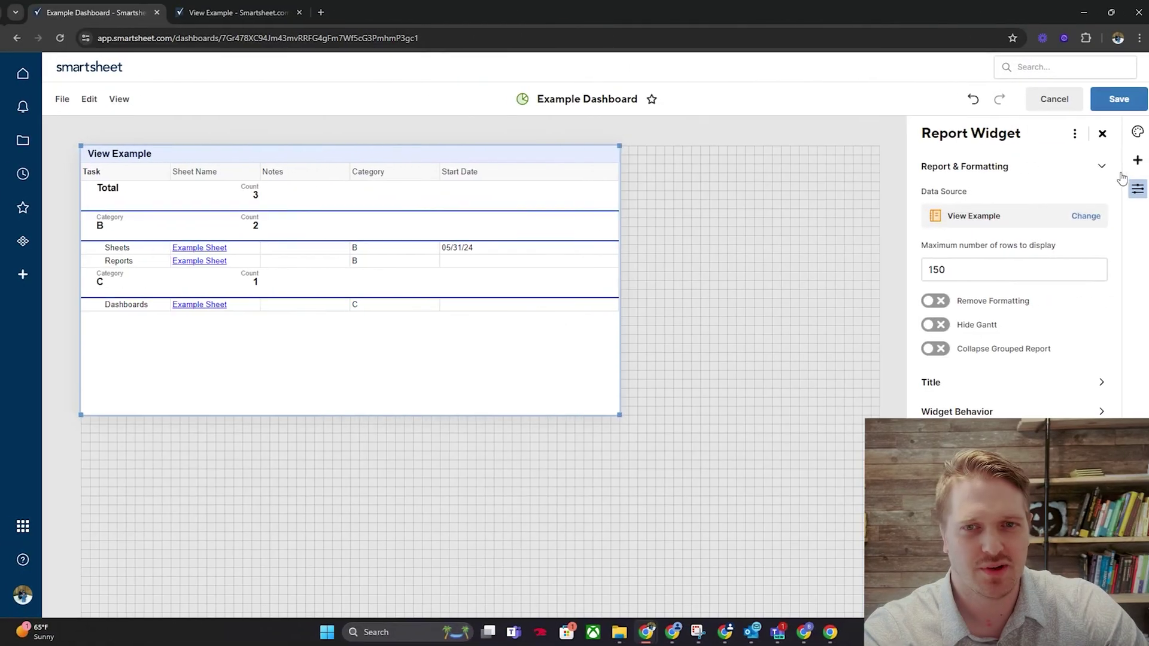
Step: Add a chart widget using the View Example report as its data source
click(1138, 160)
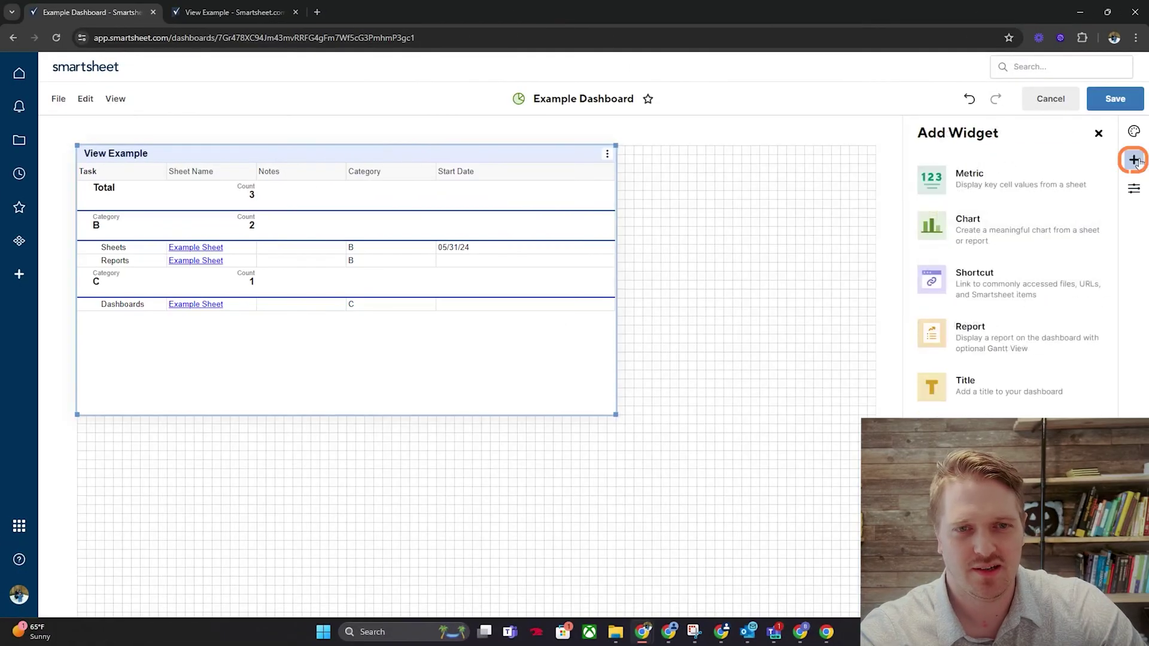
click(975, 239)
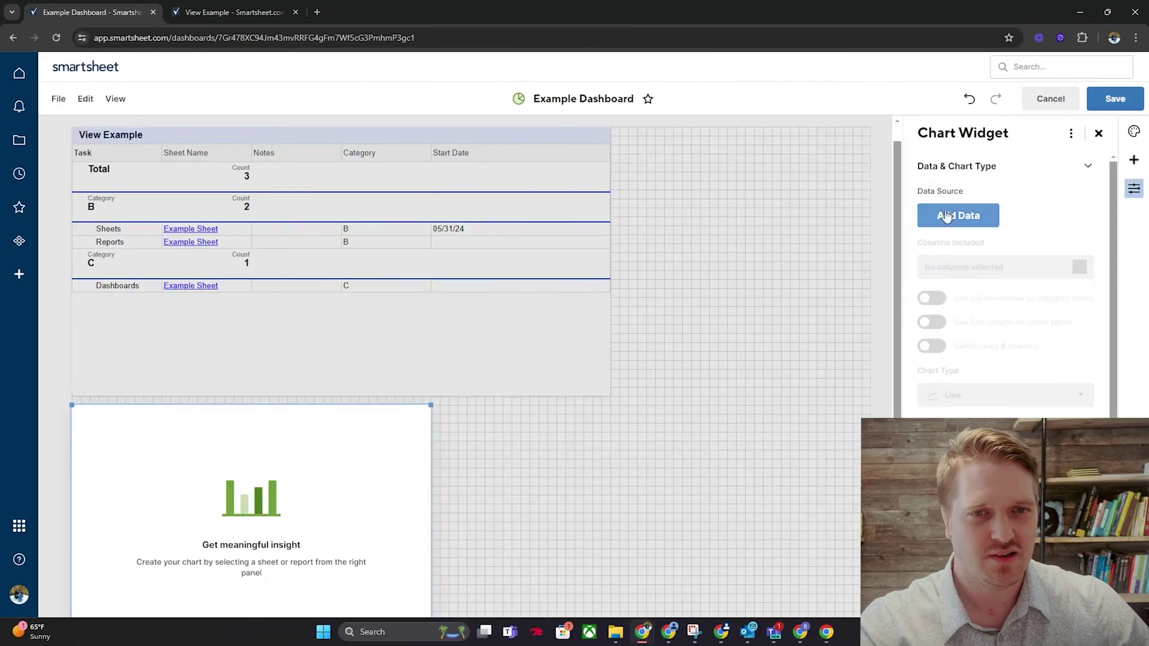
click(971, 214)
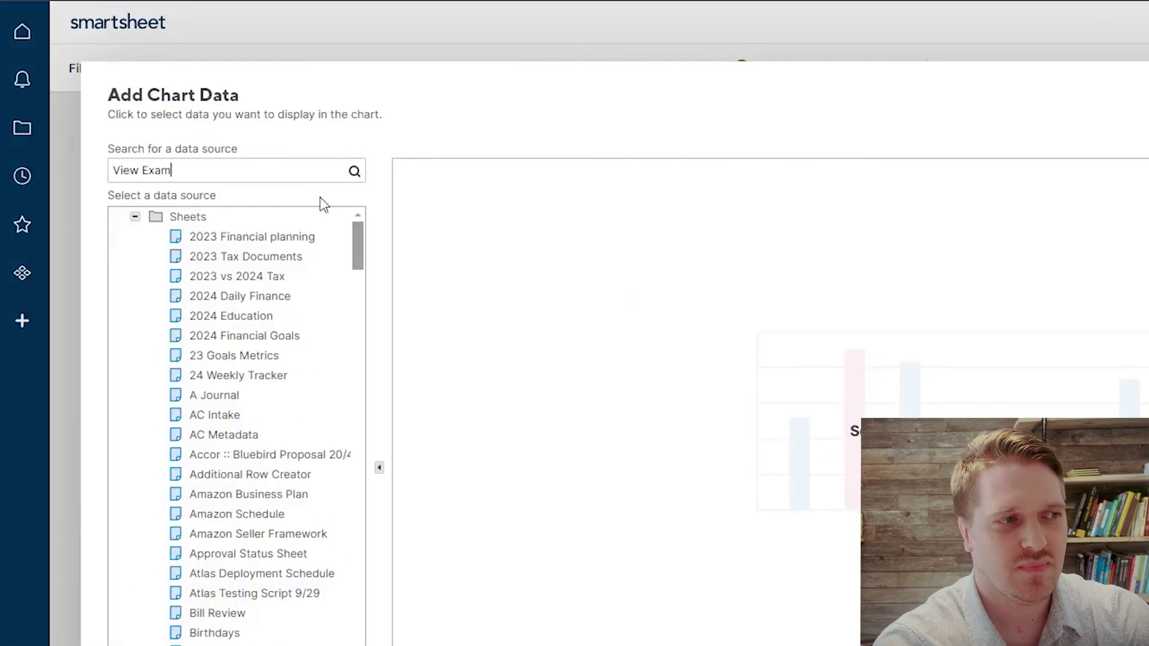
key(Return)
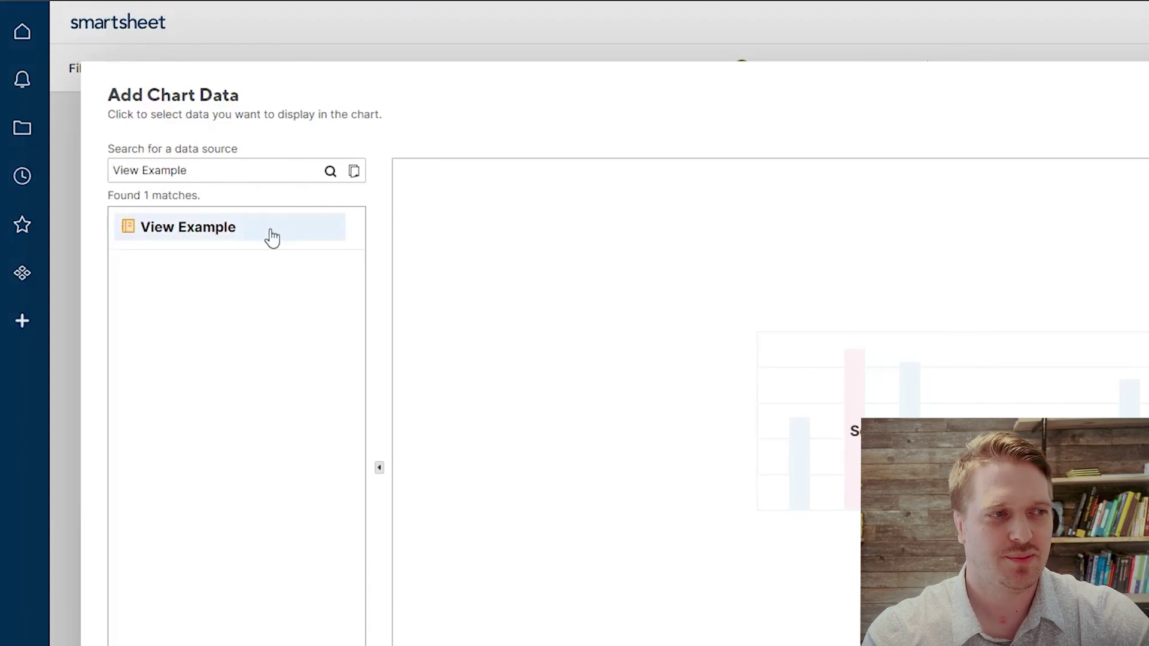
click(269, 235)
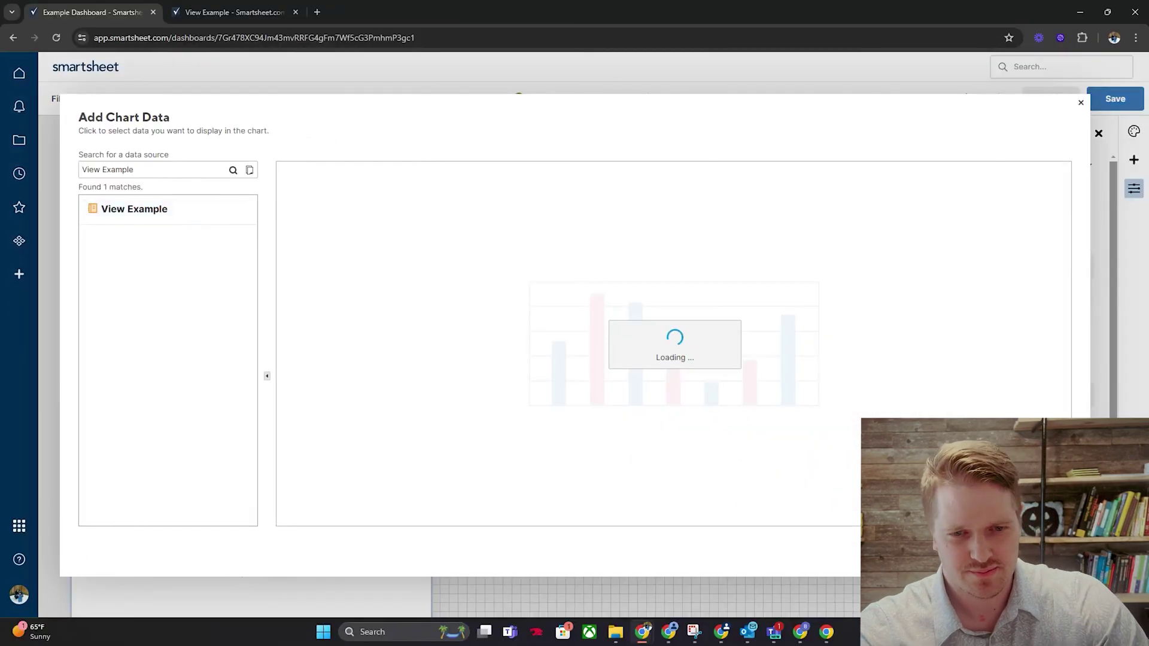
key(Return)
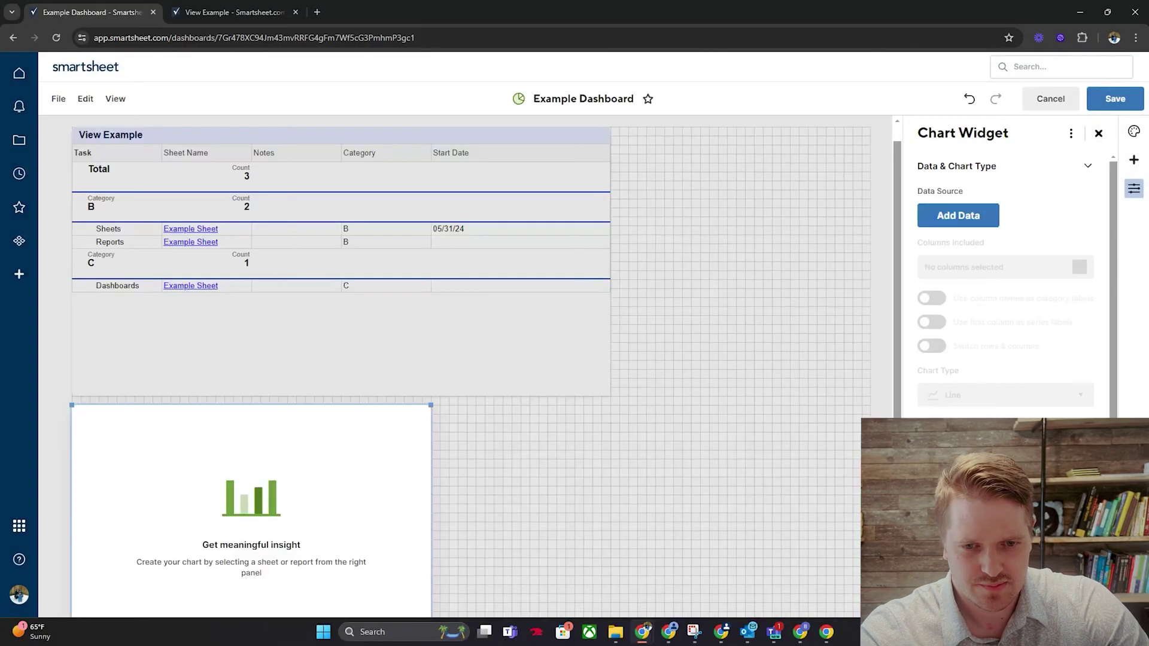
scroll(598, 492, down, 1)
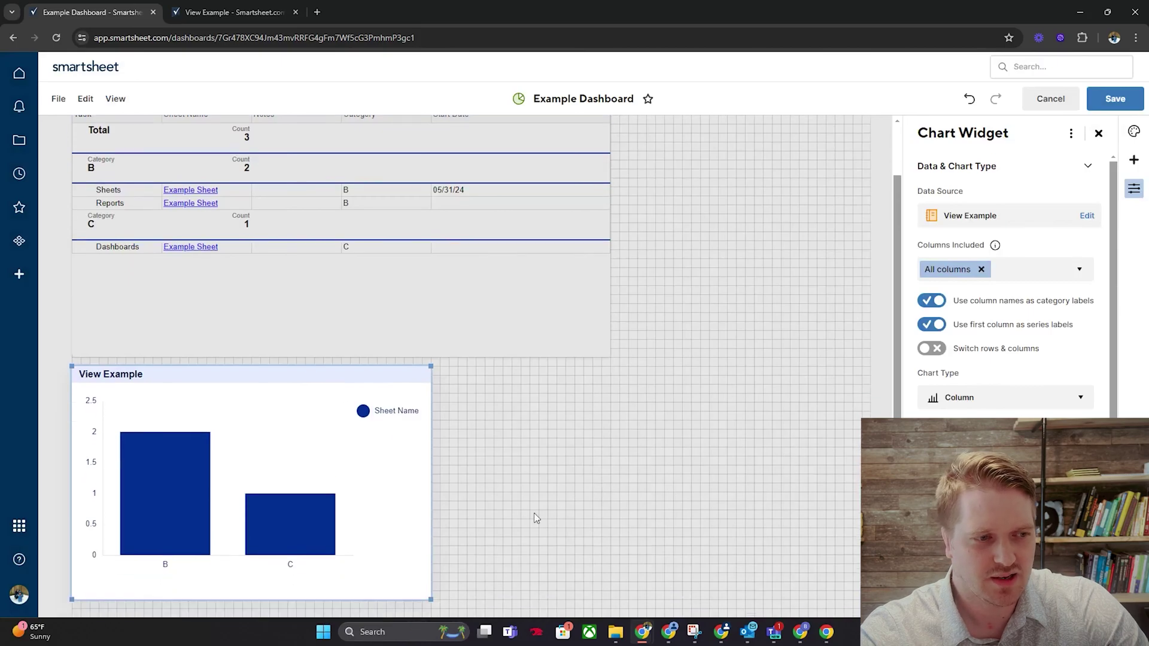
mouse_move(151, 475)
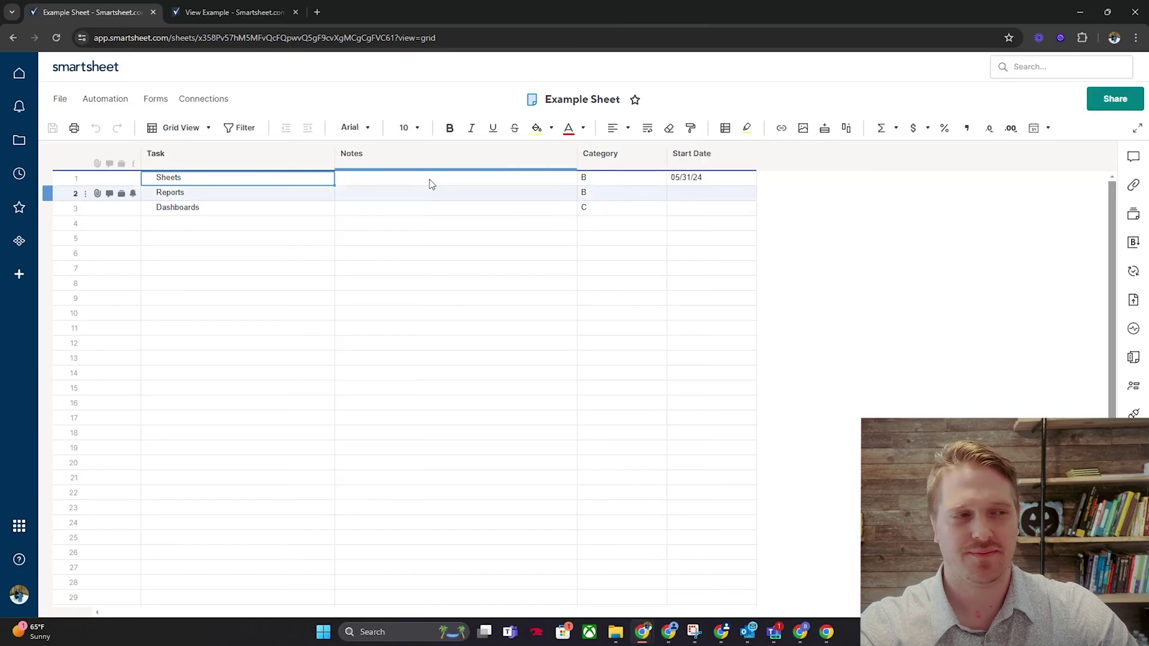
Step: Create a workflow from scratch on Example Sheet titled 'Notify if switched to A'
click(106, 99)
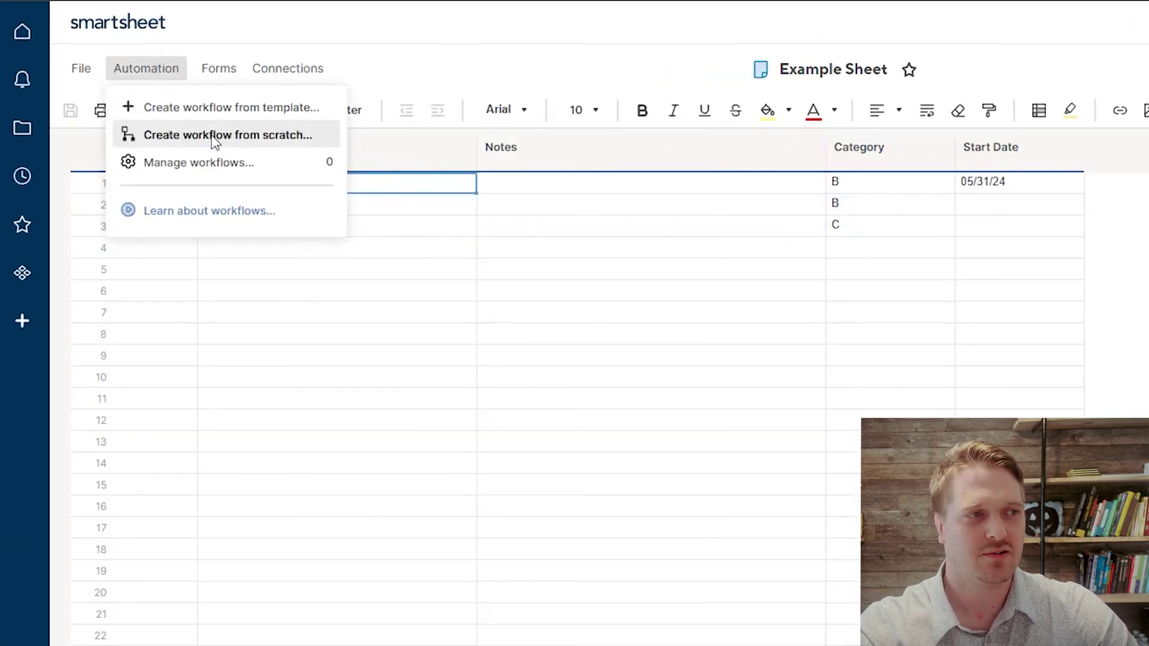
click(216, 136)
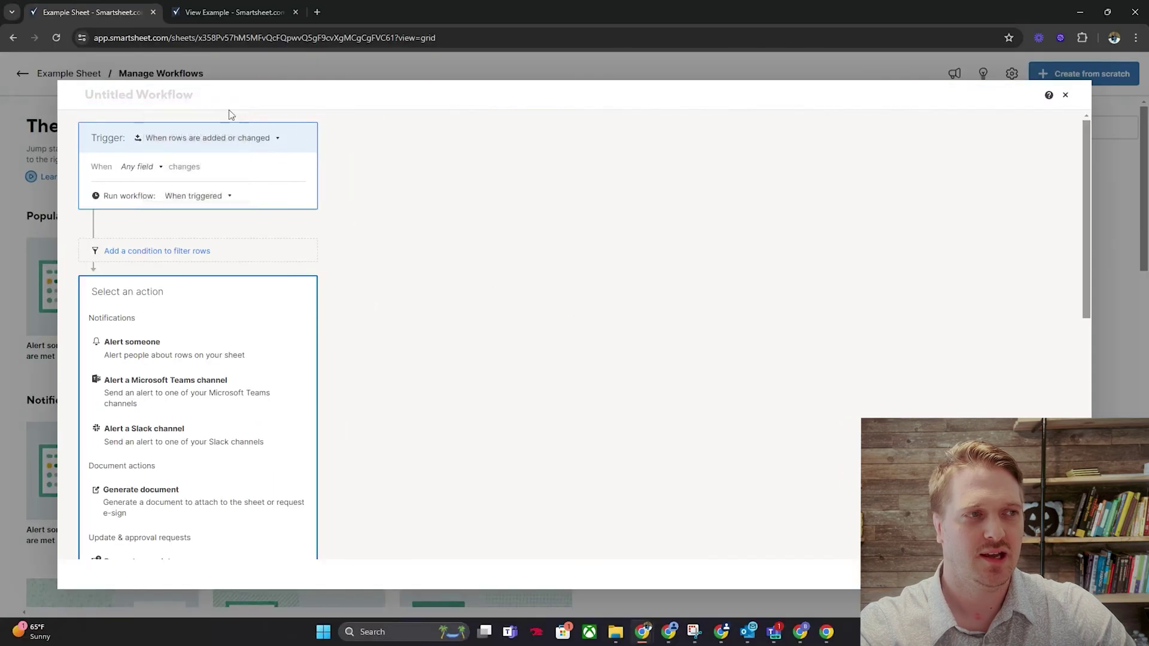
click(208, 102)
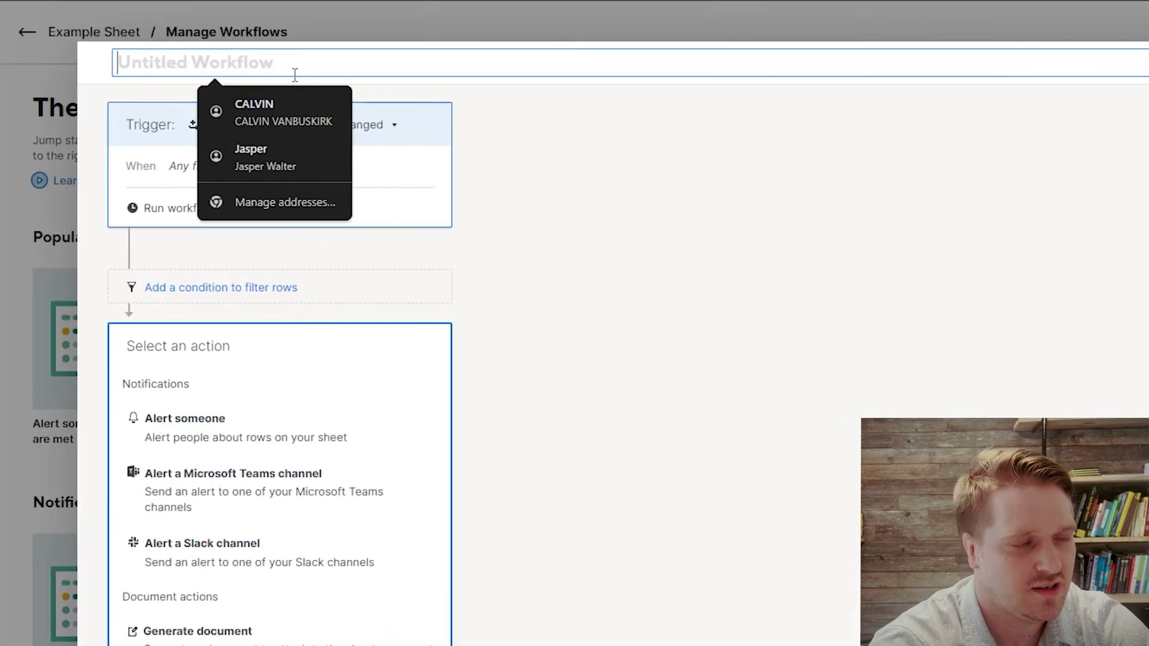
text(Notify if switc)
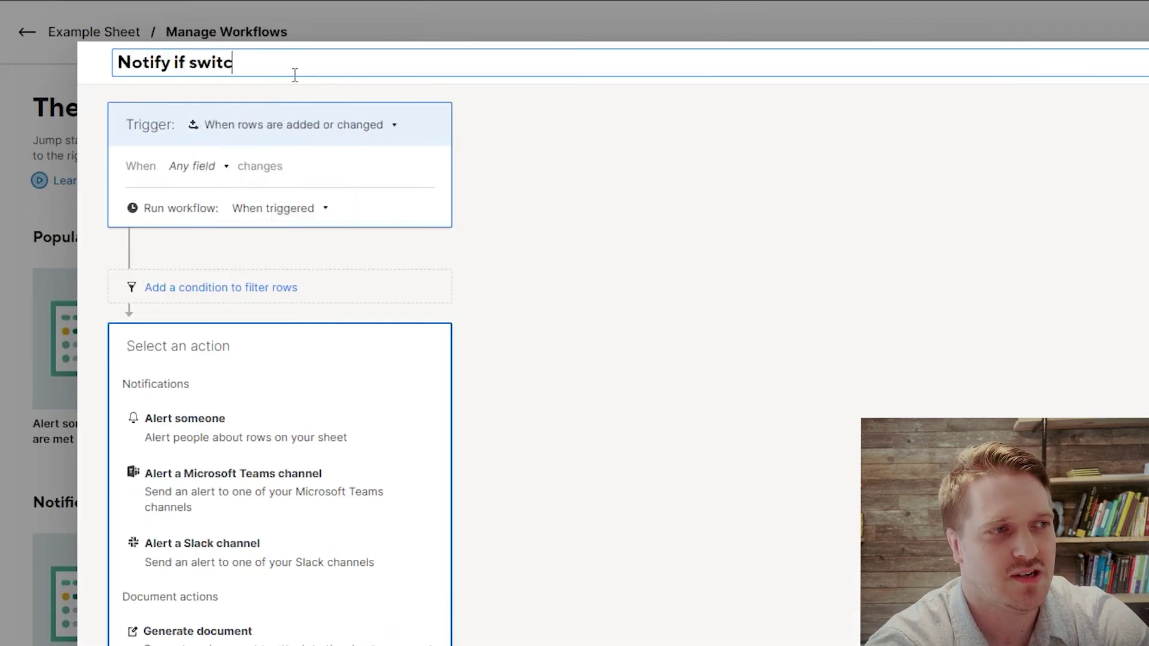
text(hed to A)
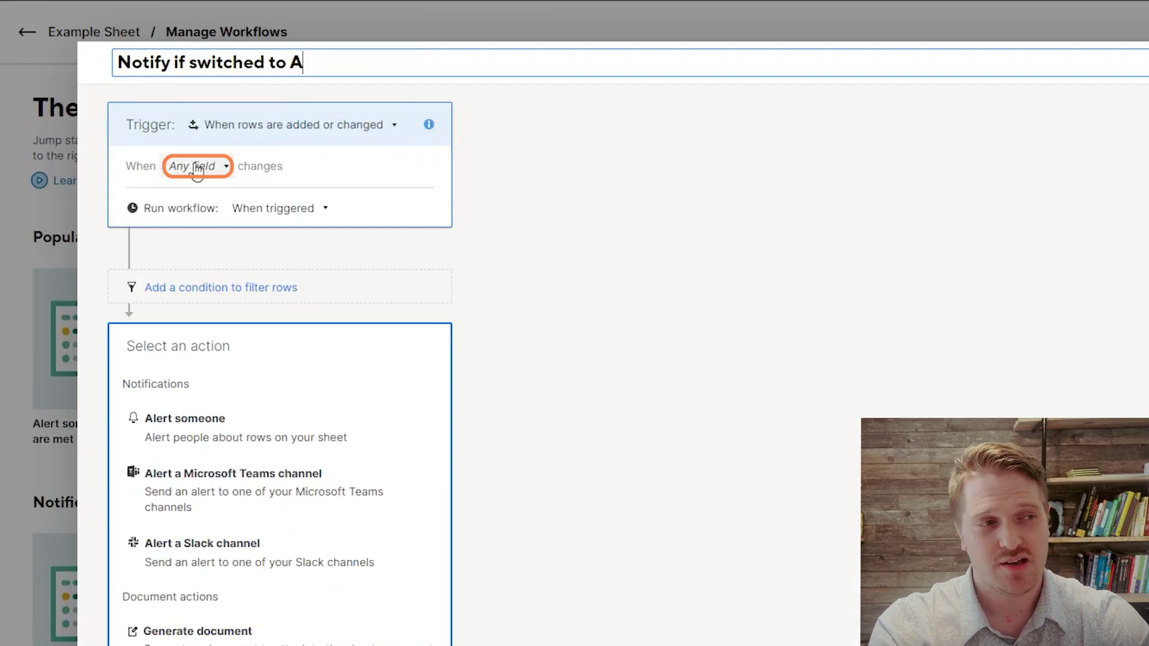
Step: Set the workflow trigger to fire when the Category field changes to value A
click(197, 169)
scroll(187, 281, down, 1)
click(195, 306)
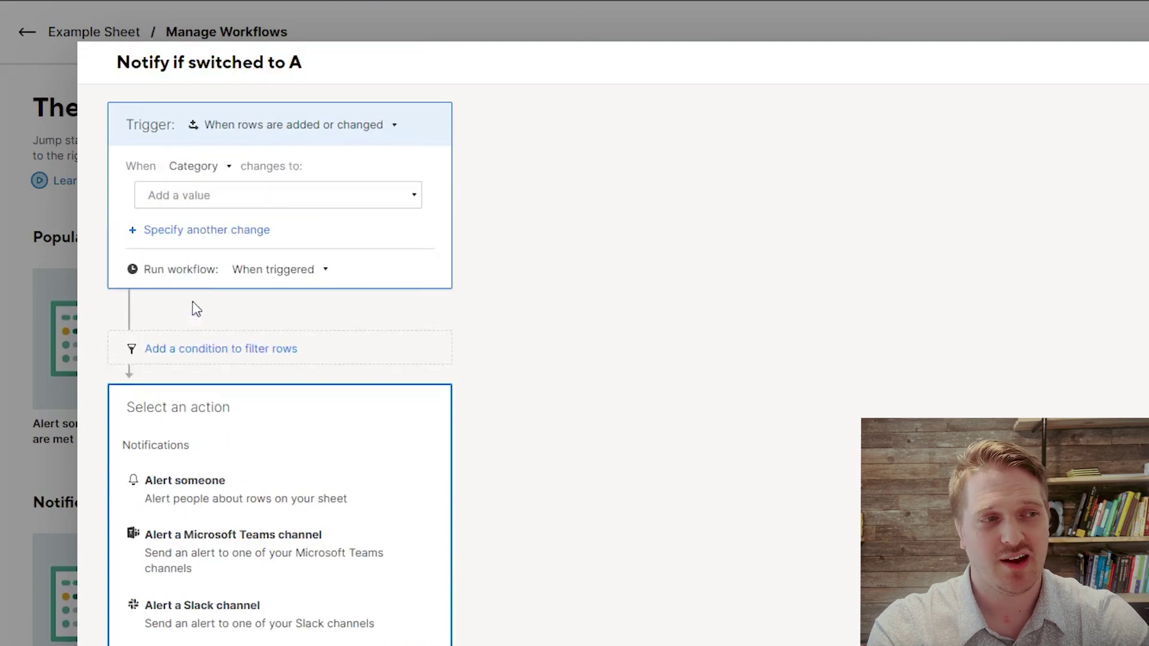
click(213, 195)
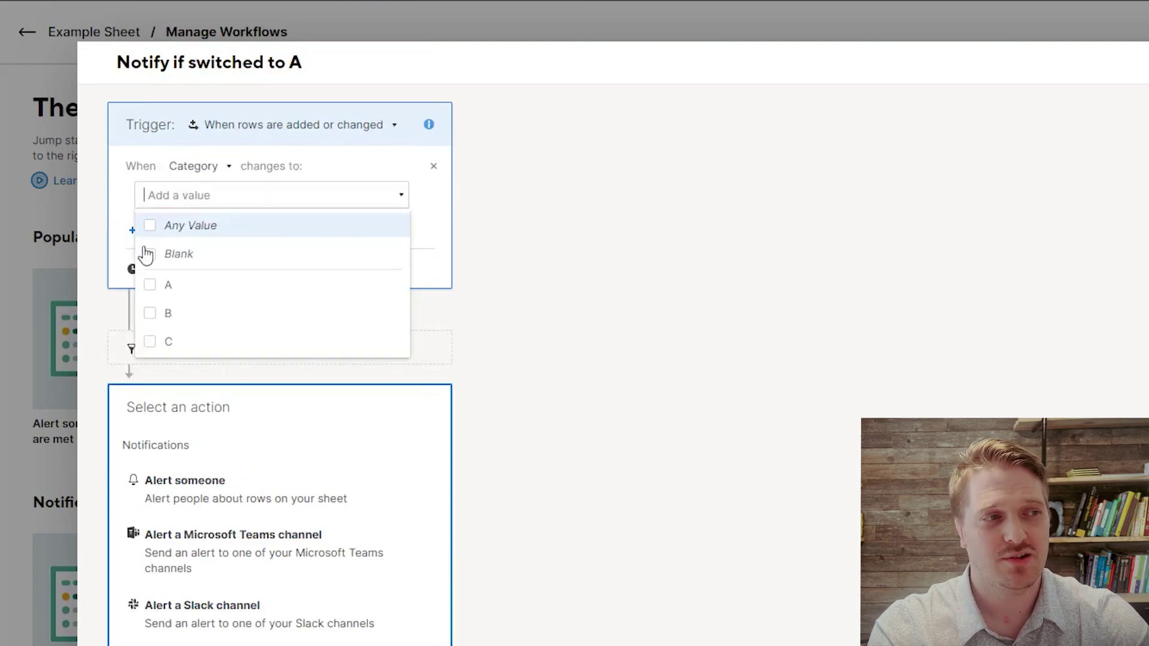
click(157, 293)
click(745, 323)
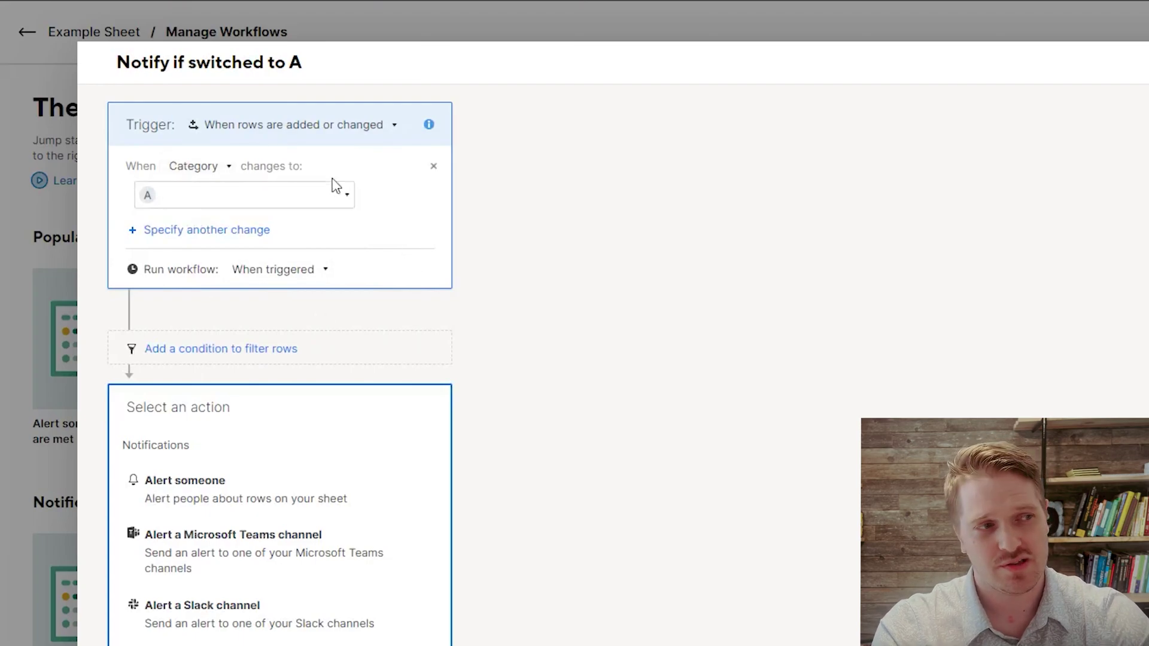
click(289, 128)
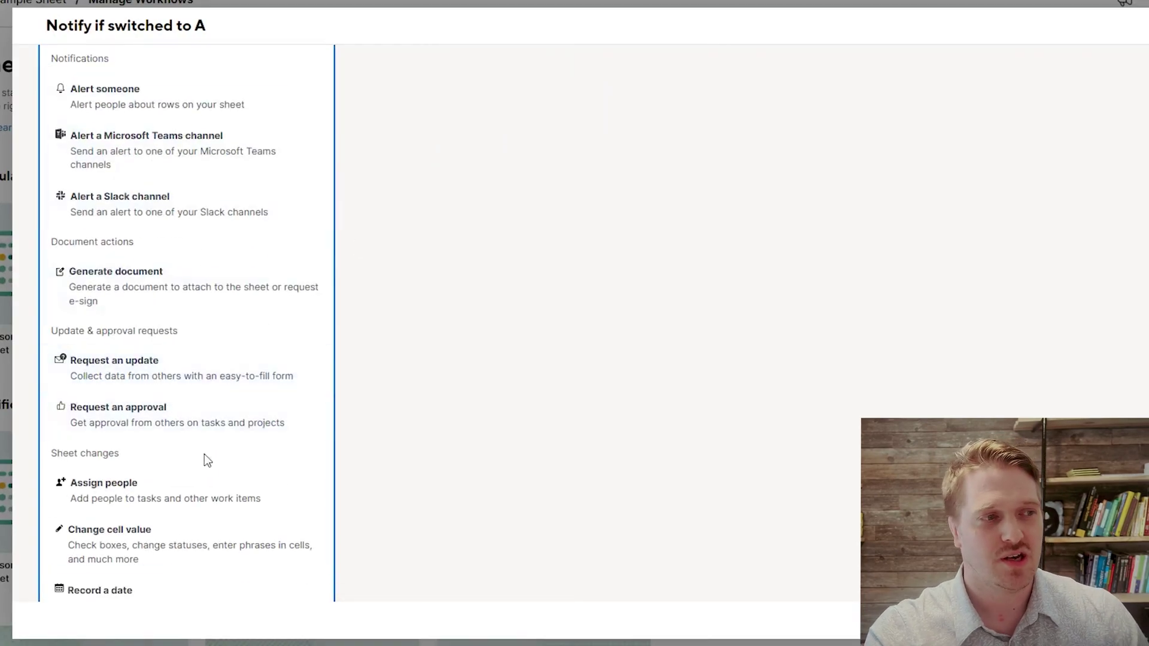
Step: Add an Alert someone action with subject 'Someone Changed the Task Category to A'
scroll(195, 462, down, 3)
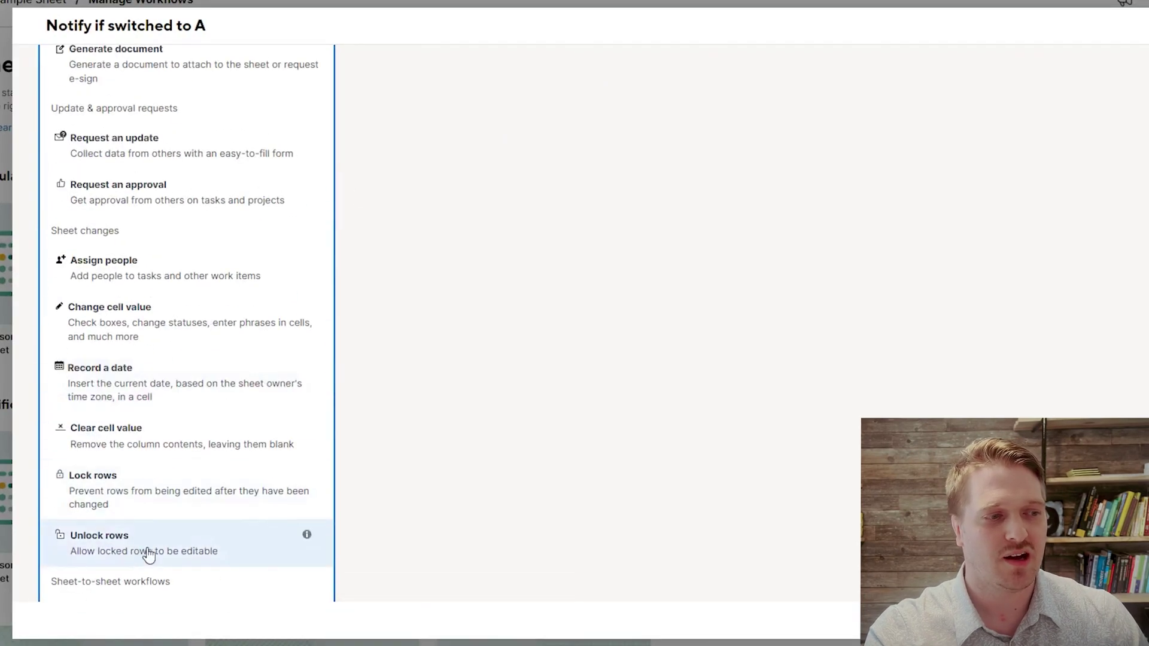
scroll(146, 552, down, 1)
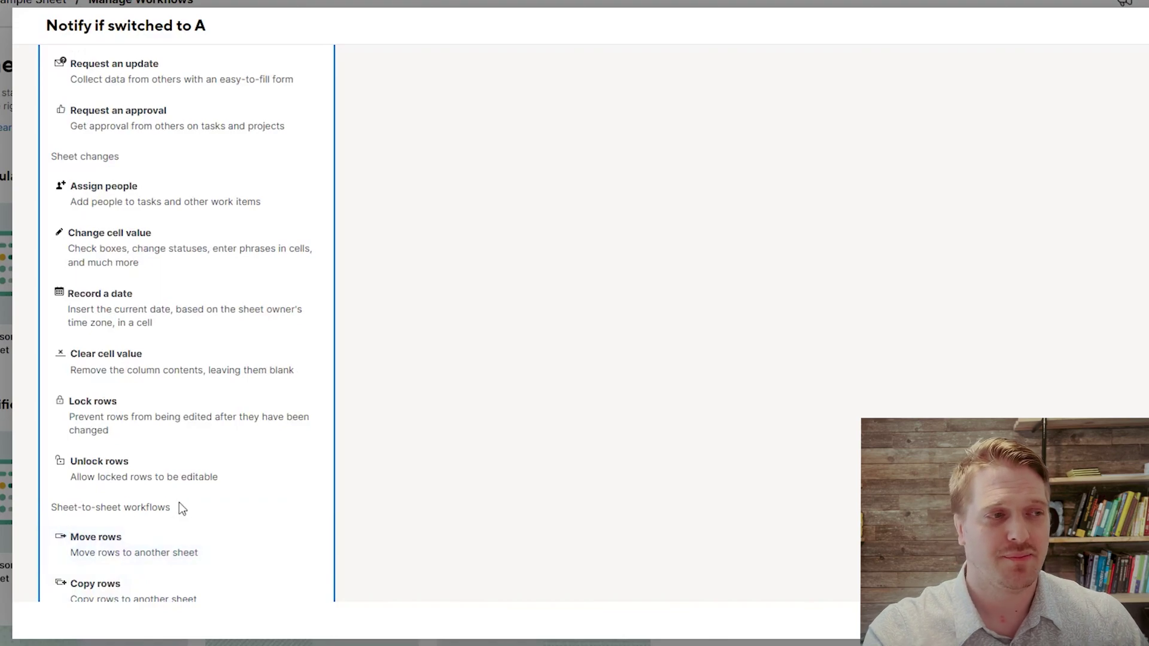
scroll(243, 455, up, 1)
scroll(244, 454, up, 3)
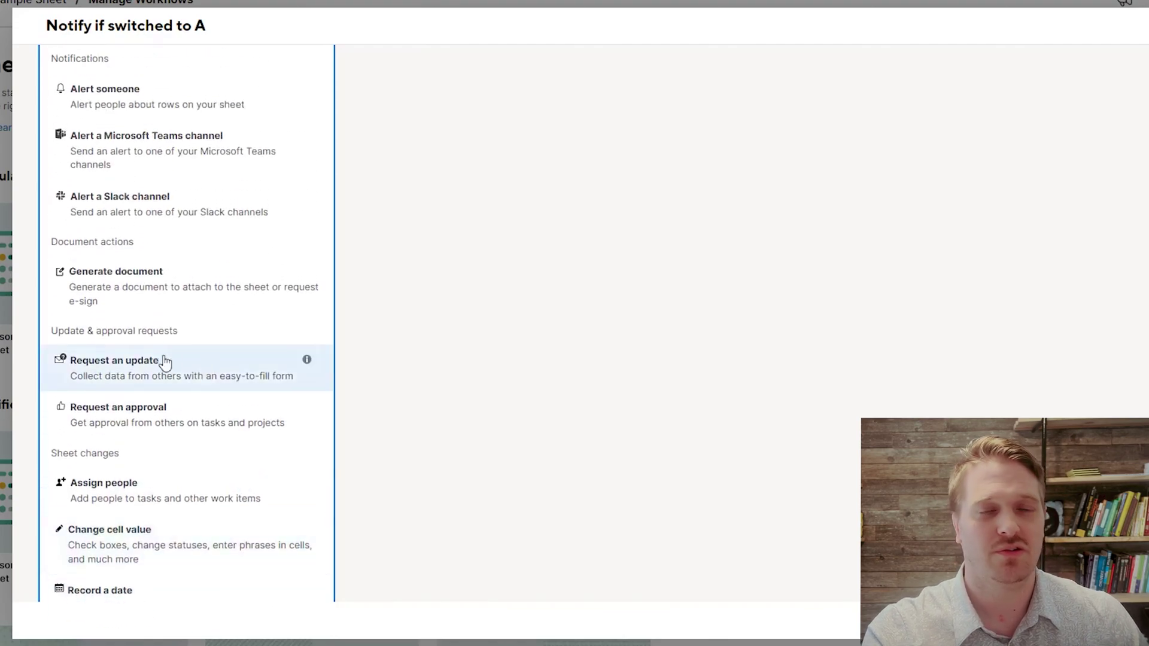
click(133, 106)
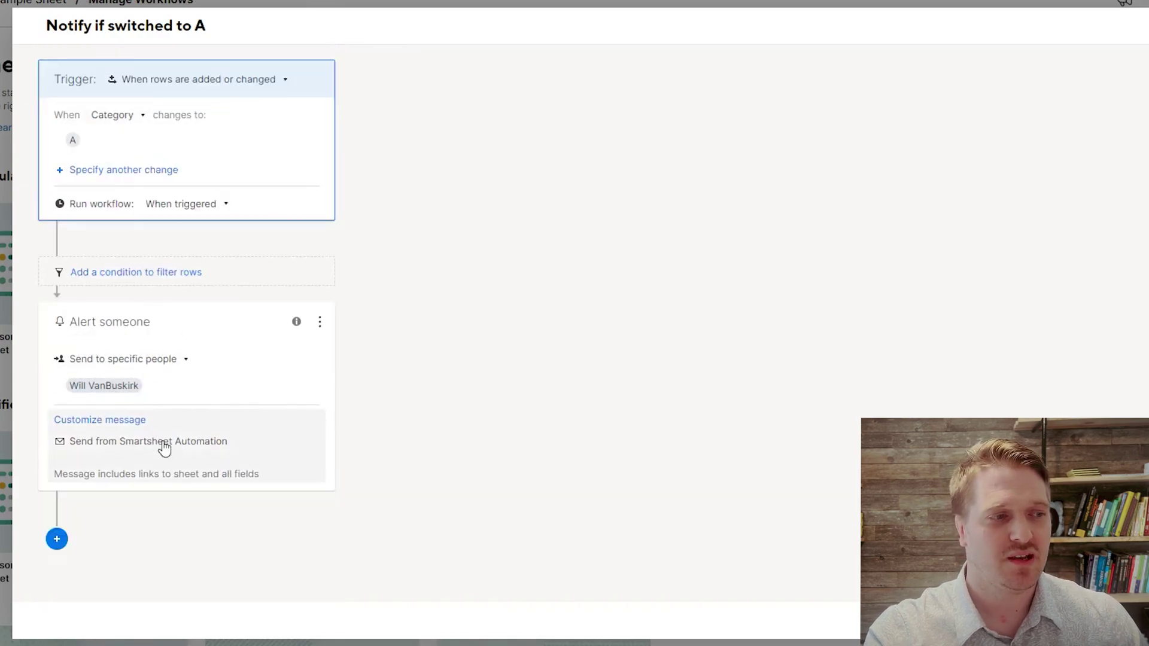
click(164, 448)
click(141, 501)
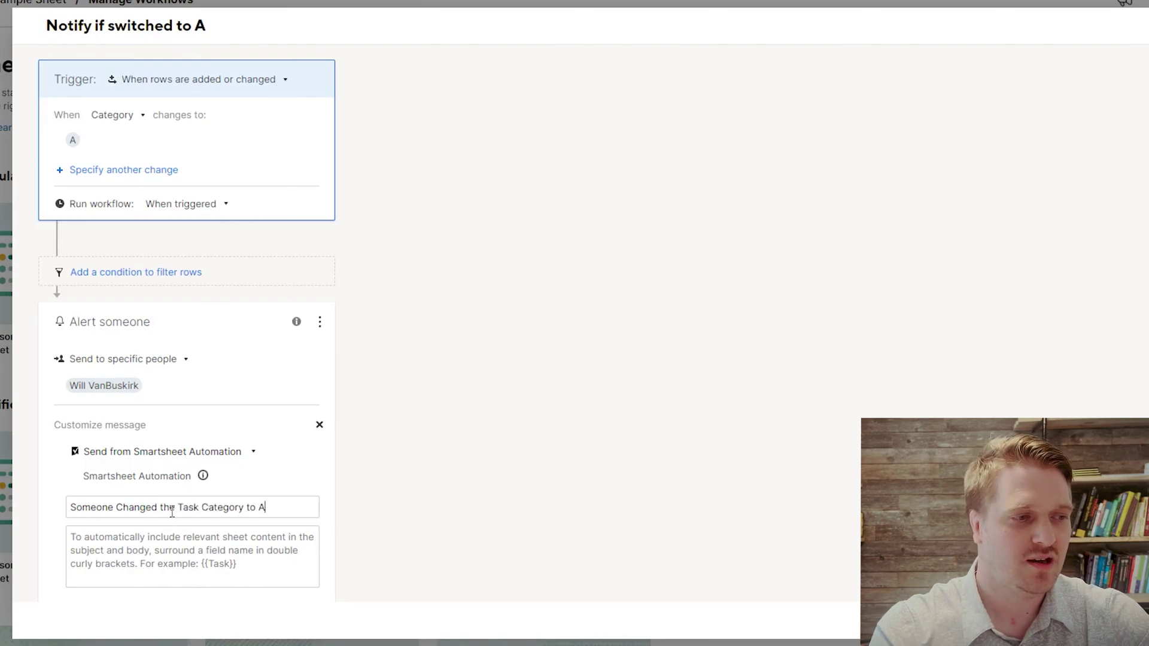
scroll(297, 535, down, 3)
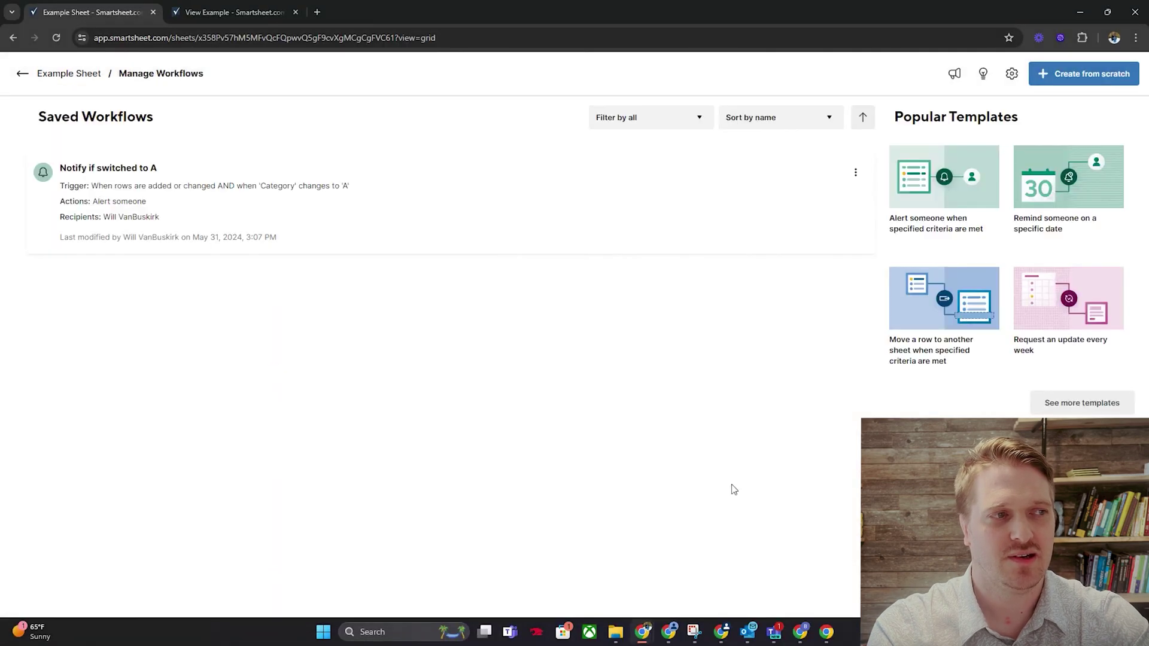
Step: Back on Example Sheet, change the Reports row's Category from B to A
click(24, 74)
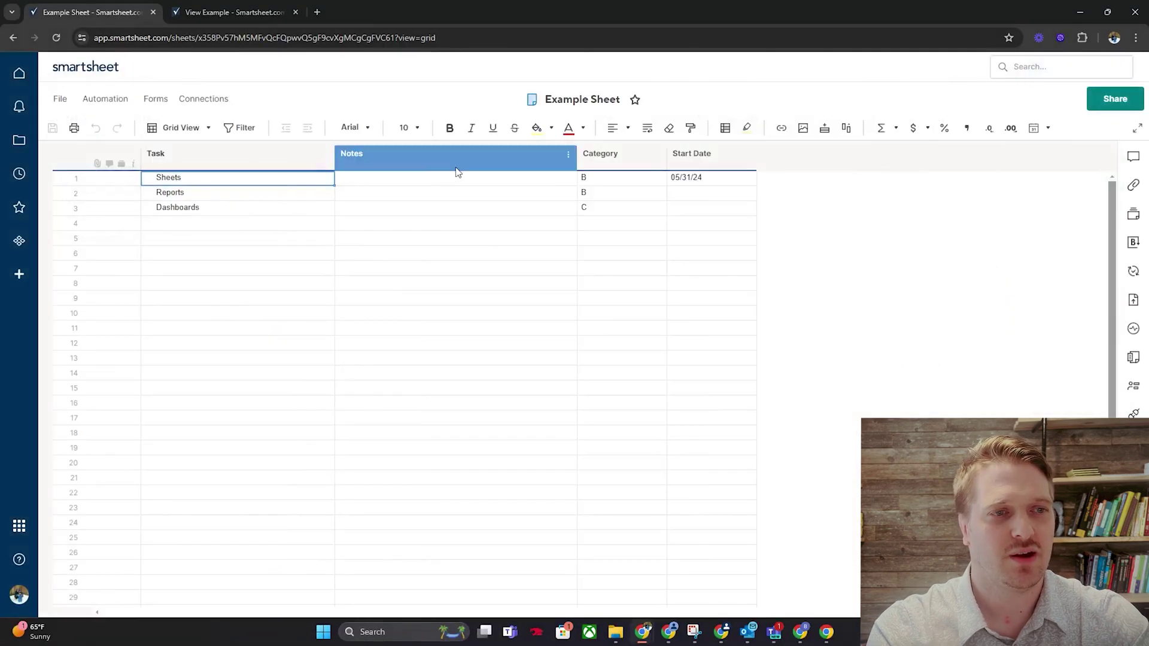
click(655, 194)
click(659, 193)
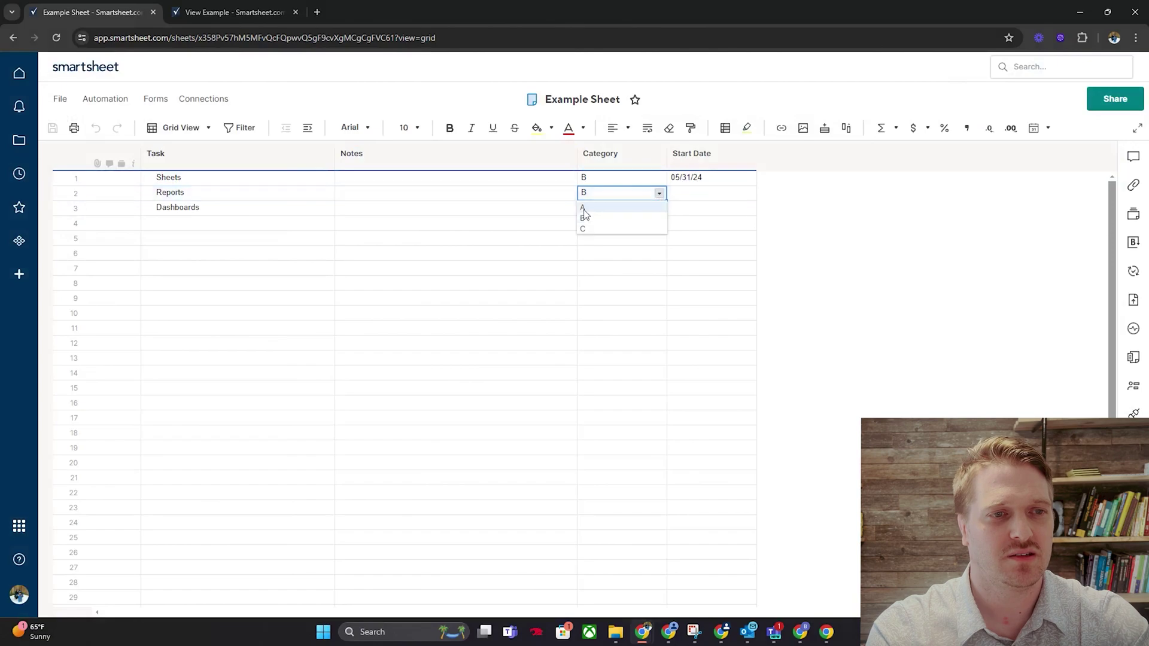
click(583, 209)
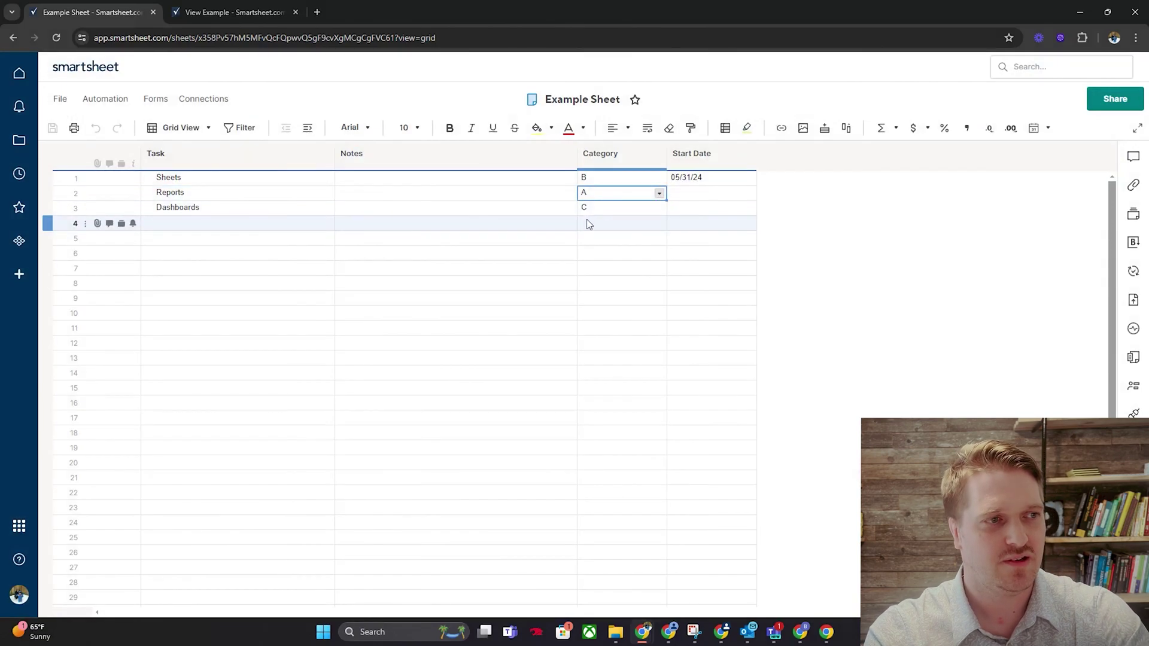